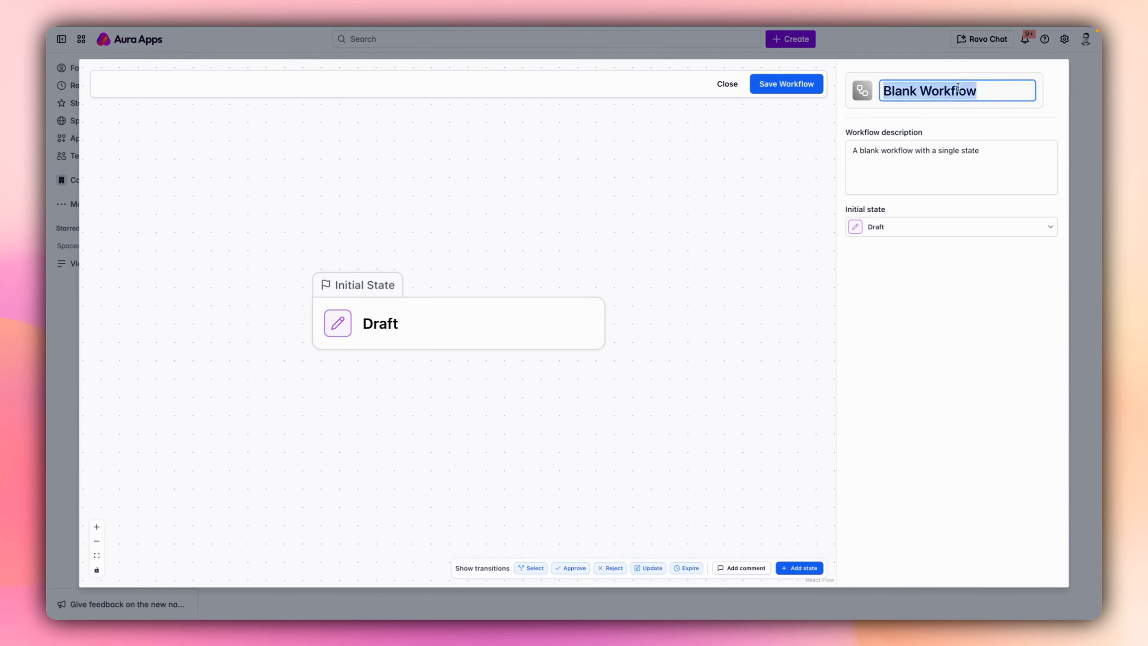
# Name the workflow "Basic Approval" and give it an indigo shield icon.
pyautogui.write('Basic Approval')
pyautogui.click(863, 91)
pyautogui.click(893, 217)
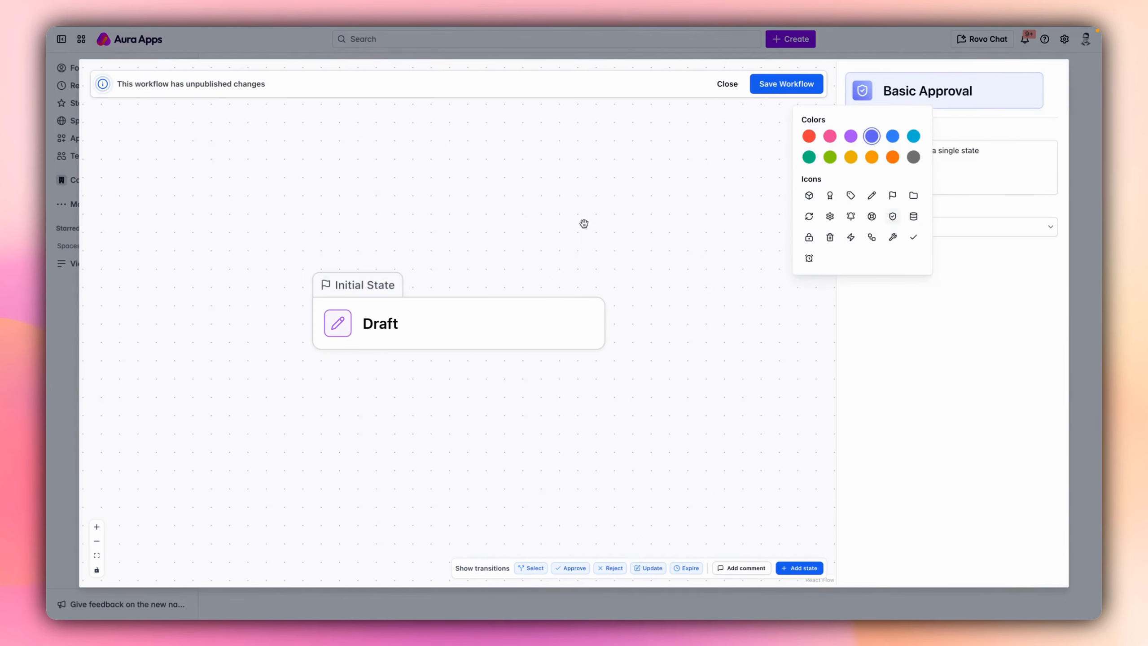
pyautogui.click(584, 224)
pyautogui.moveTo(567, 246); pyautogui.dragTo(575, 197)
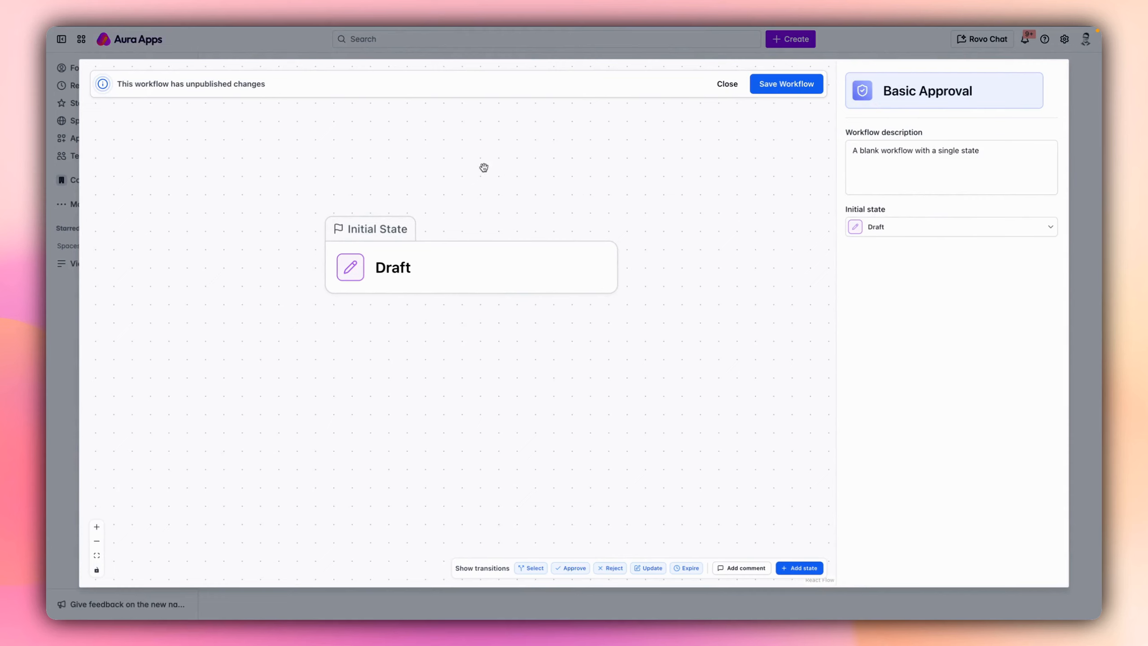
# Rename the initial Draft state to "Work in Progress" and set its icon colour to grey.
pyautogui.click(390, 239)
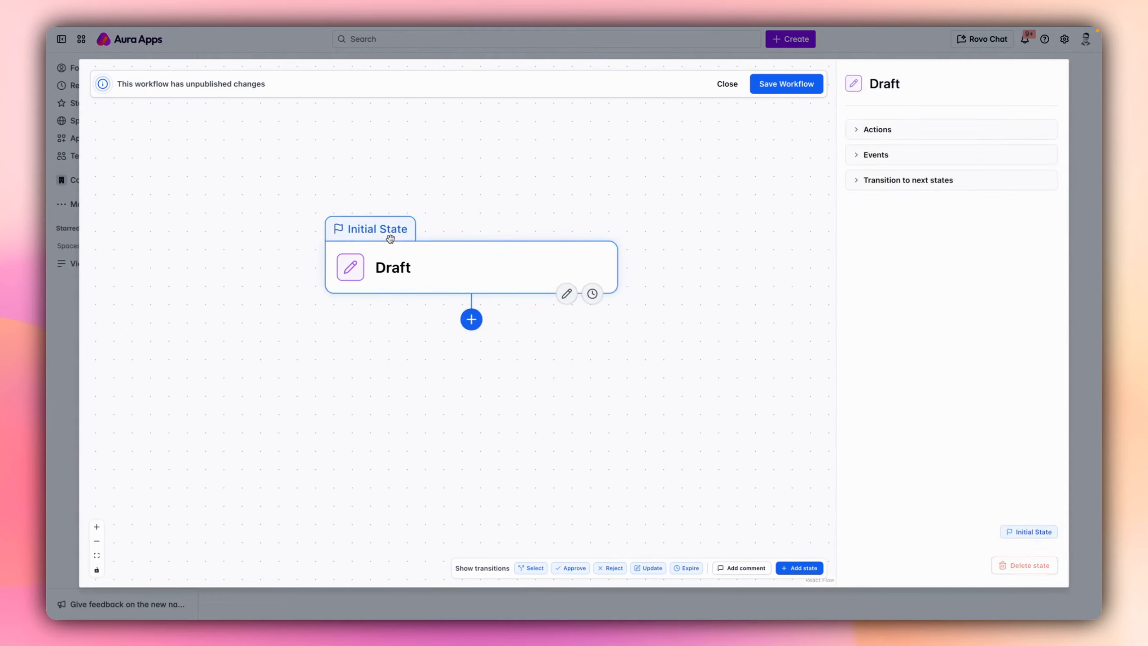
pyautogui.click(493, 207)
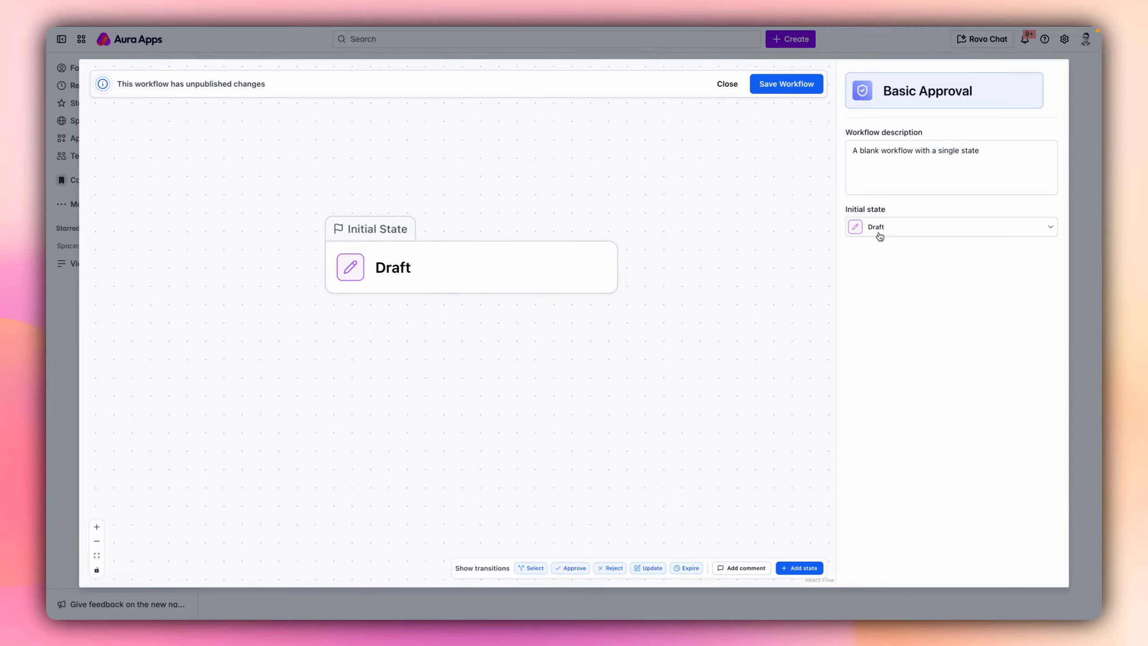
pyautogui.click(413, 248)
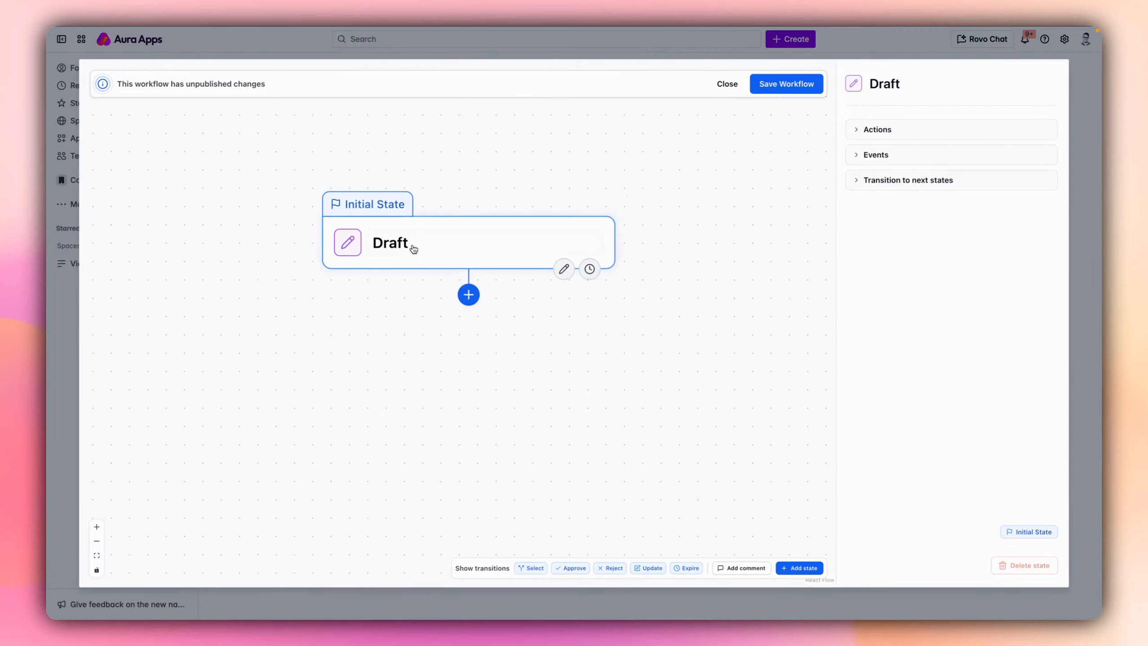
pyautogui.click(413, 249)
pyautogui.press('super+a')
pyautogui.write('Work in Progress')
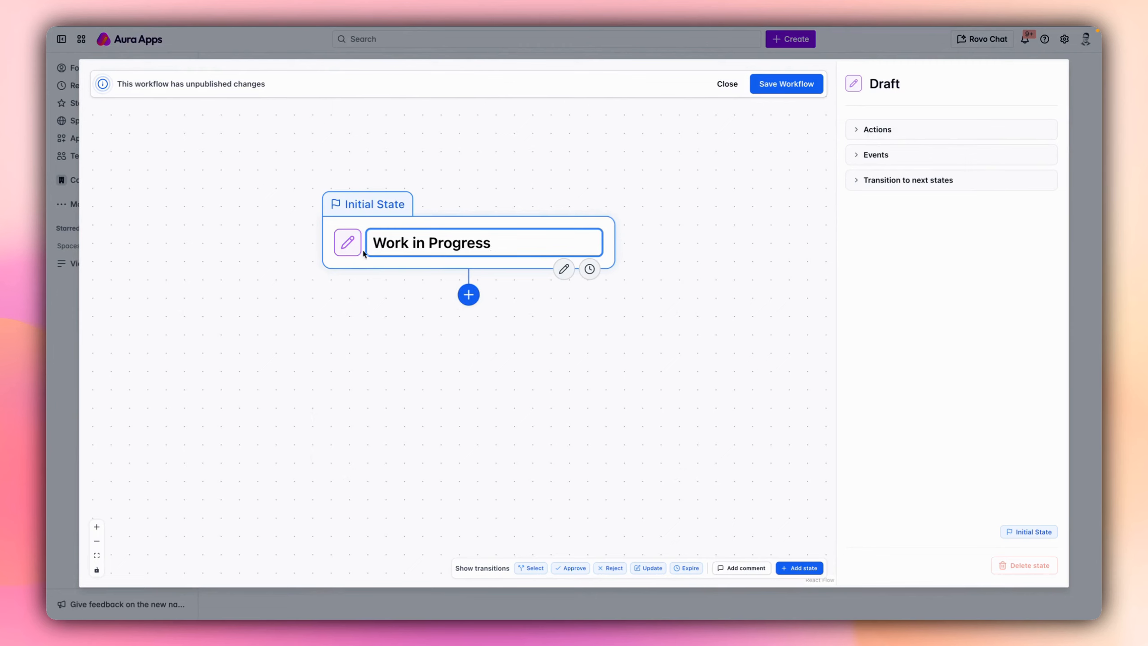
pyautogui.click(347, 249)
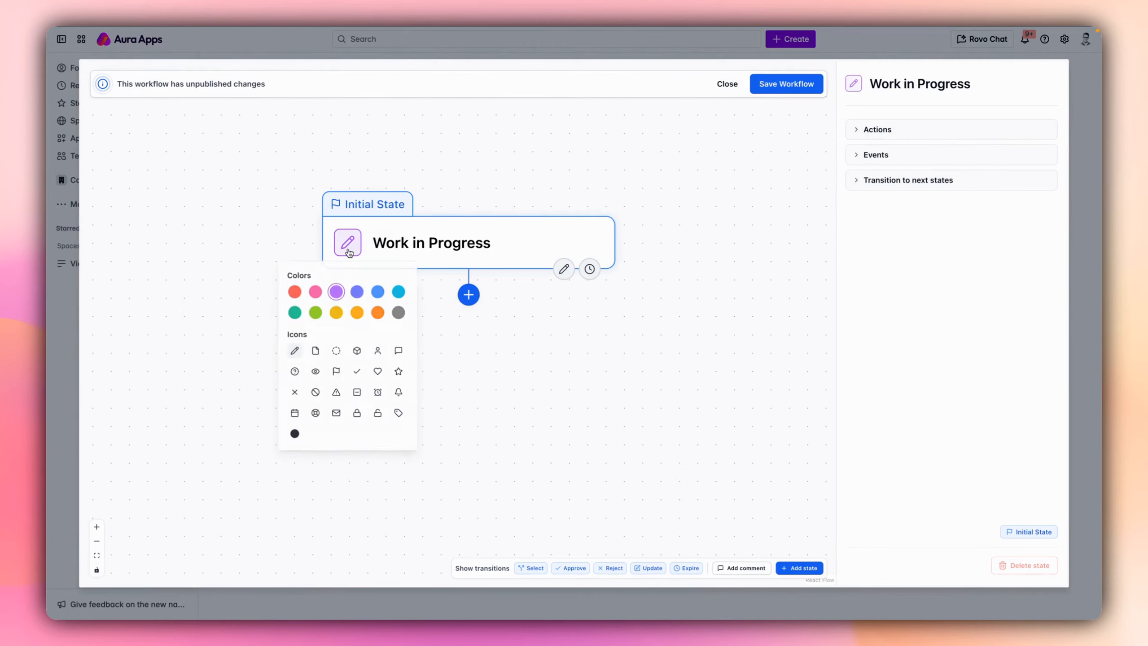
pyautogui.click(398, 318)
pyautogui.click(286, 207)
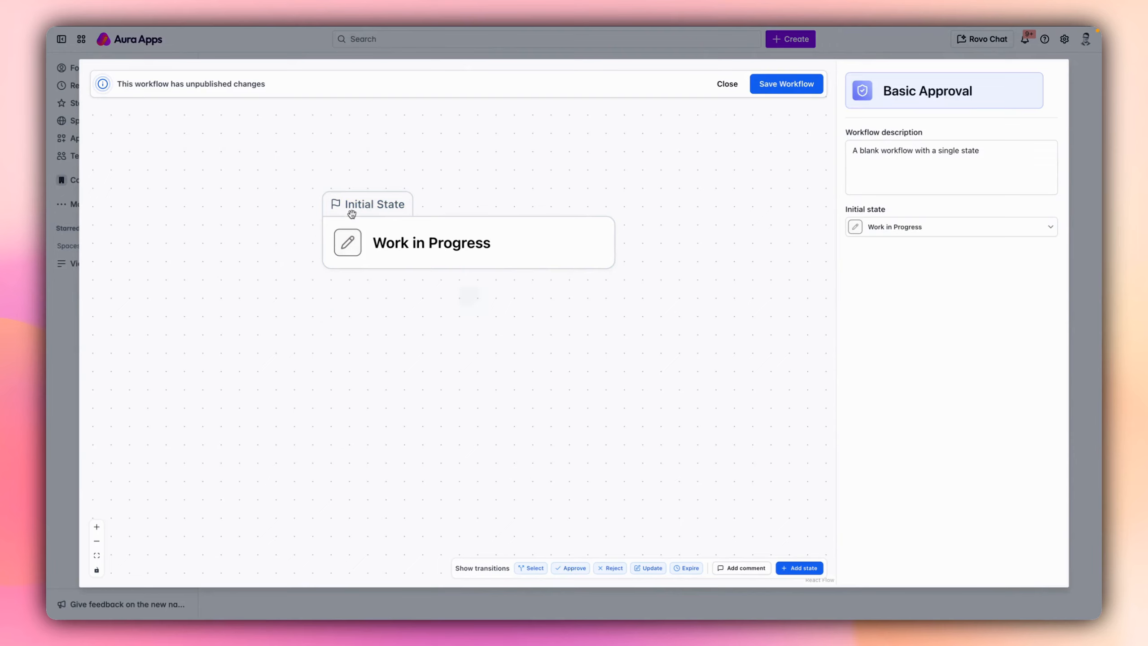
# Add a selection-based transition from Work in Progress to a new state below it.
pyautogui.moveTo(429, 226)
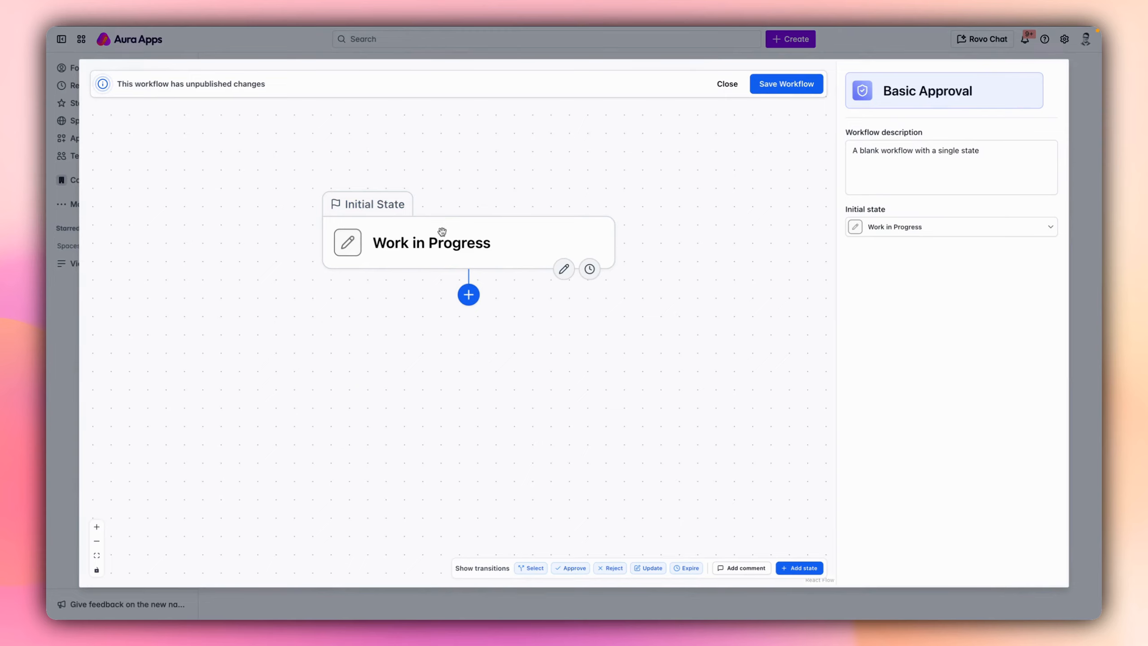
pyautogui.click(468, 295)
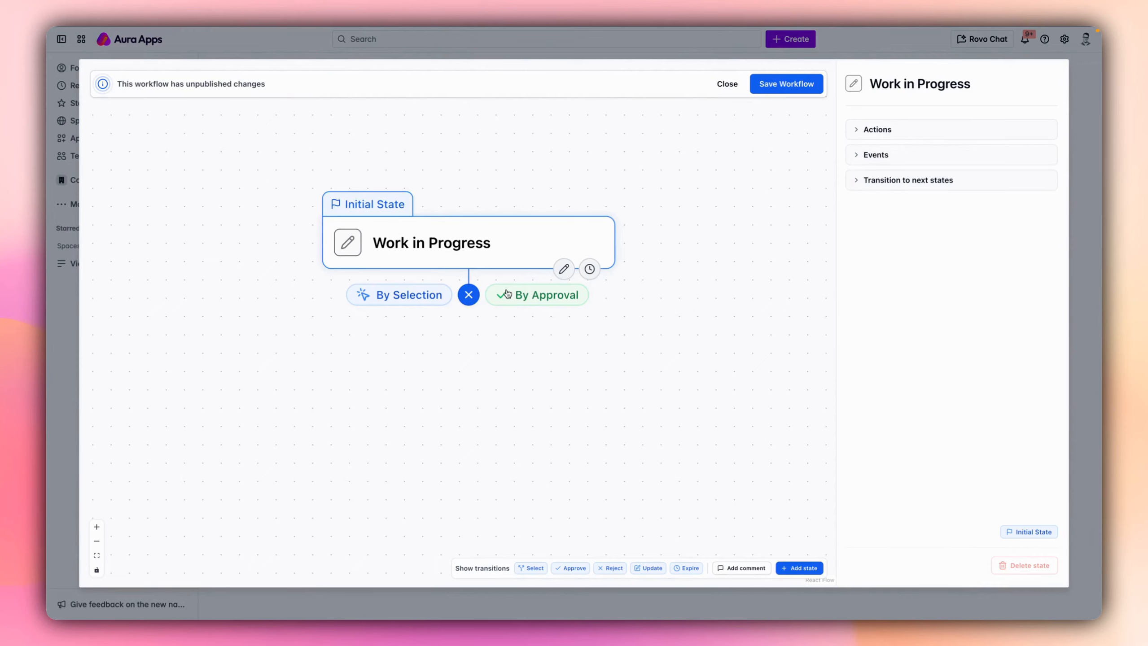
pyautogui.click(422, 296)
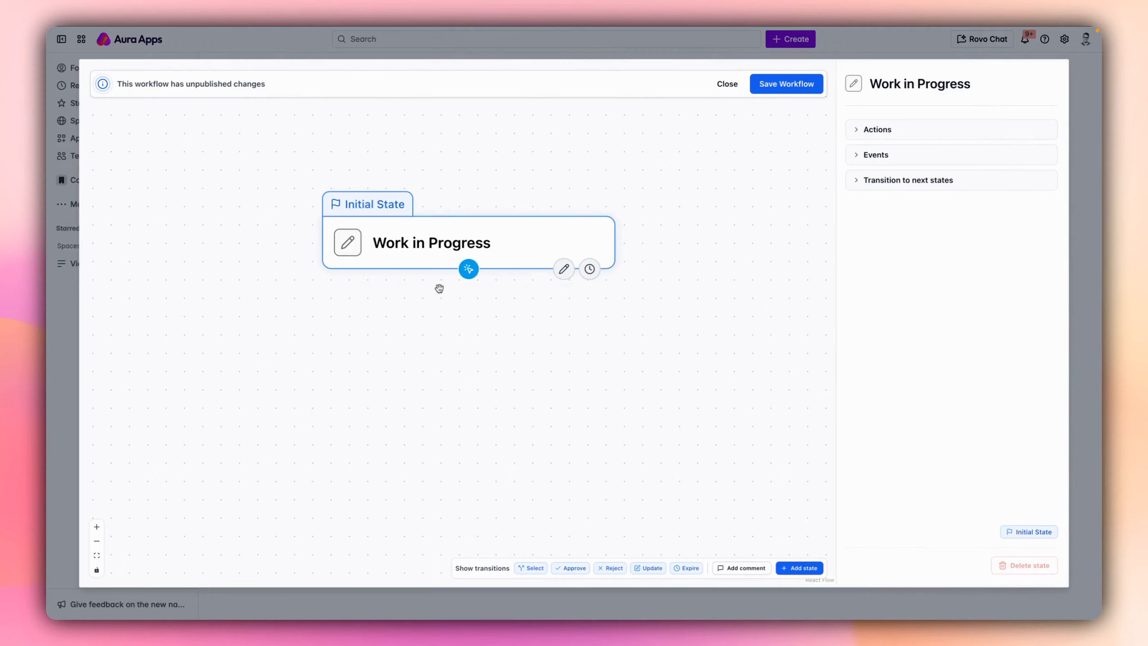
pyautogui.click(468, 270)
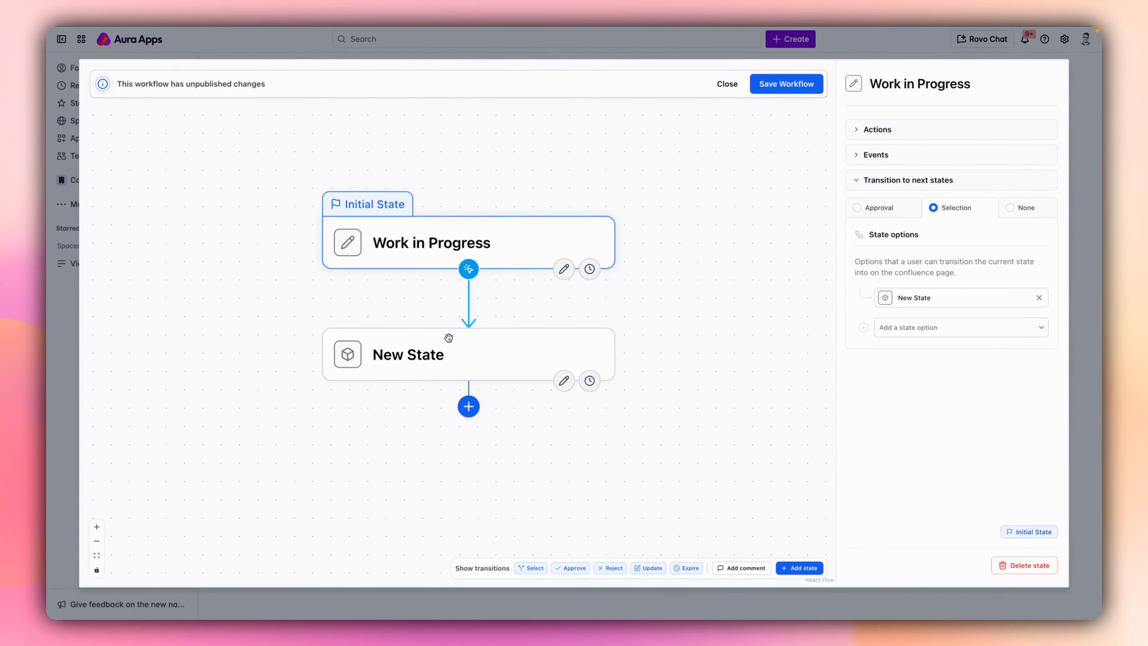
# Rename the new state to "In Approval" and give it a blue person icon.
pyautogui.click(407, 360)
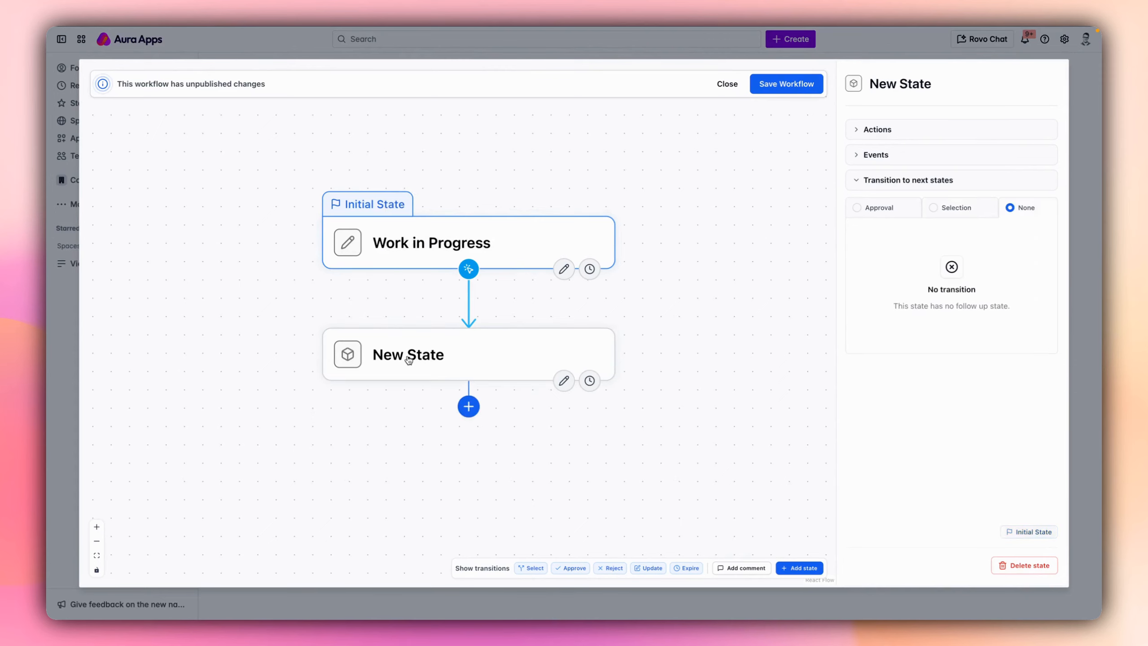
pyautogui.click(405, 361)
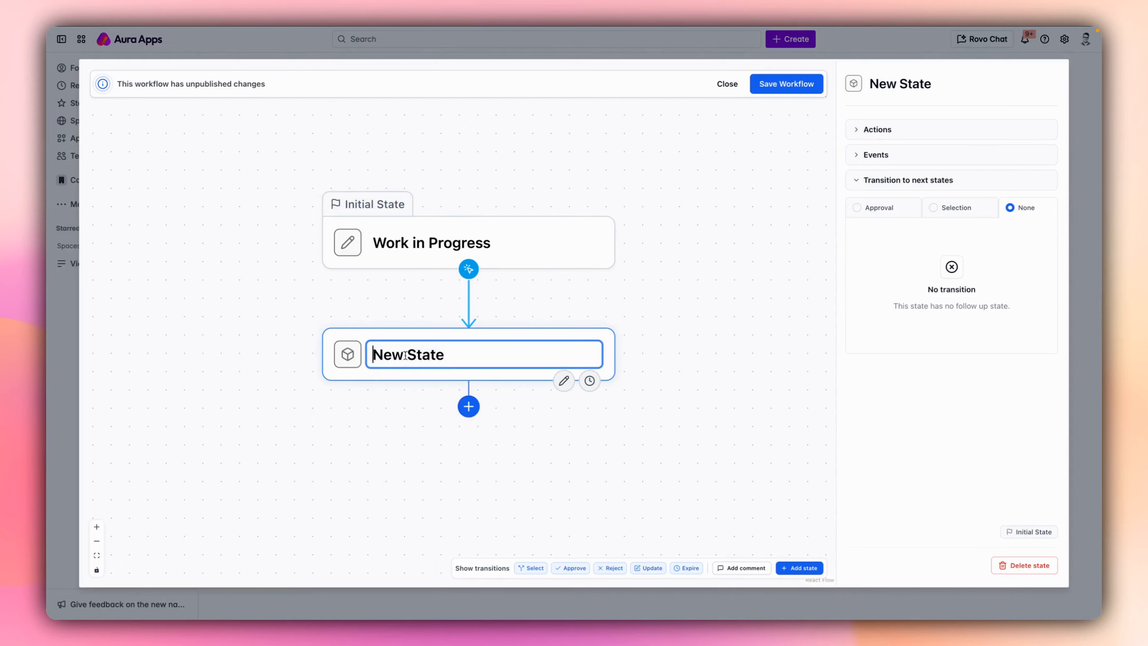
pyautogui.press('super+a')
pyautogui.write('A')
pyautogui.press('BackSpace')
pyautogui.write('In Approval')
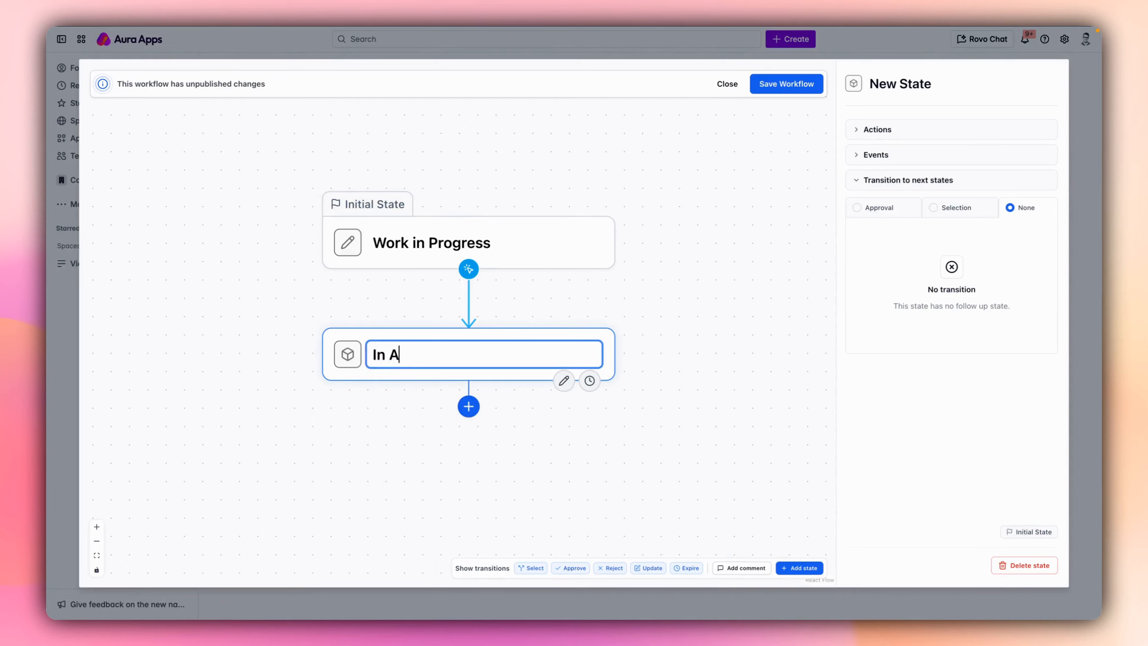
pyautogui.click(348, 358)
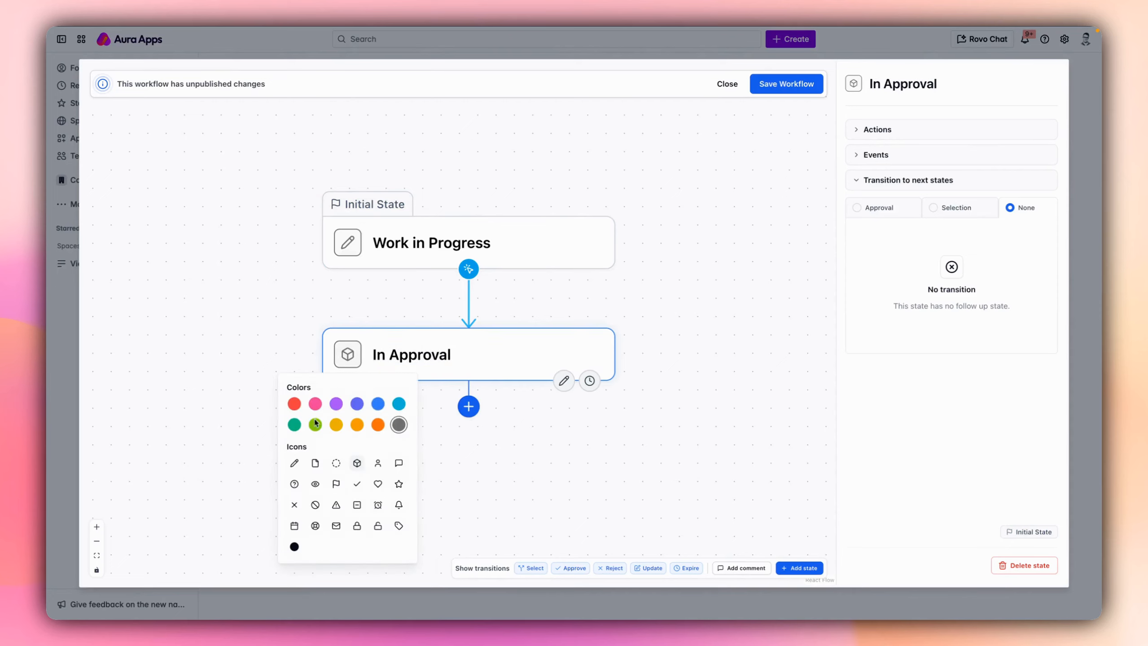
pyautogui.click(378, 404)
pyautogui.click(480, 455)
pyautogui.moveTo(523, 446); pyautogui.dragTo(531, 392)
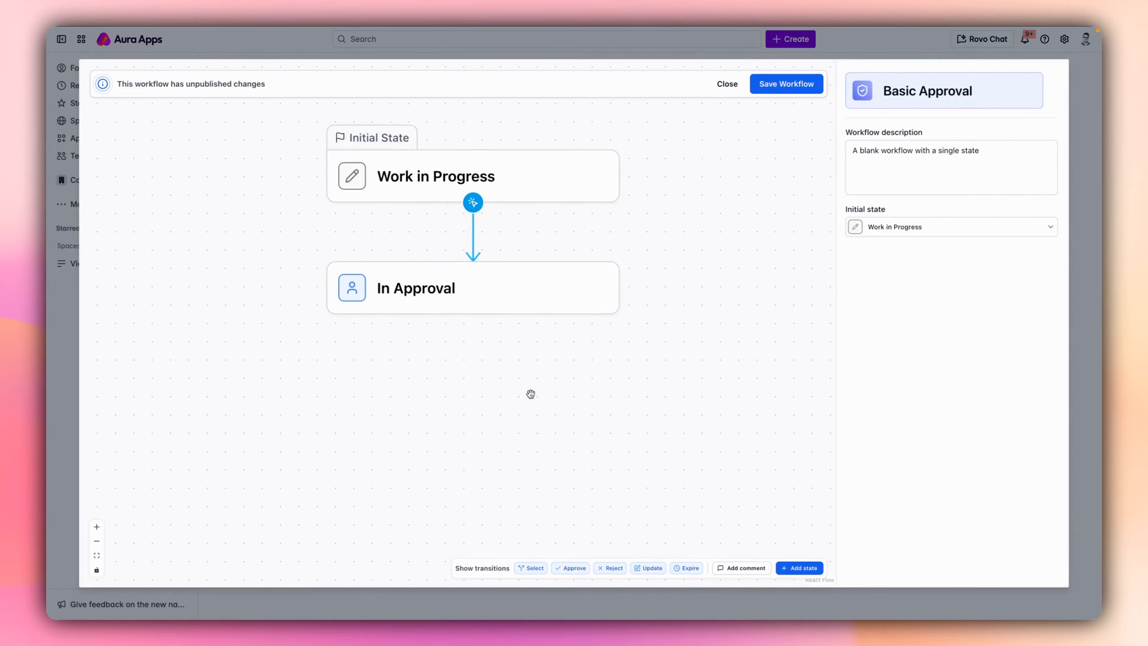
# Give In Approval an approval-based transition, with separate new states for the approve and reject outcomes.
pyautogui.scroll(-2, 526, 390)
pyautogui.moveTo(516, 312)
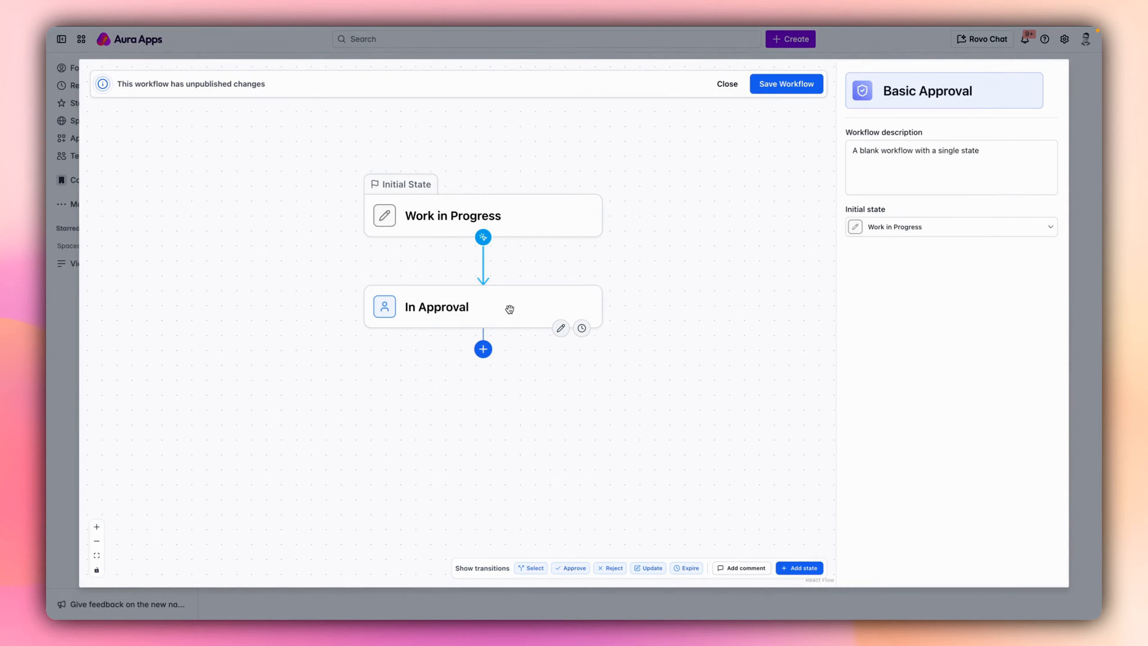
pyautogui.click(510, 310)
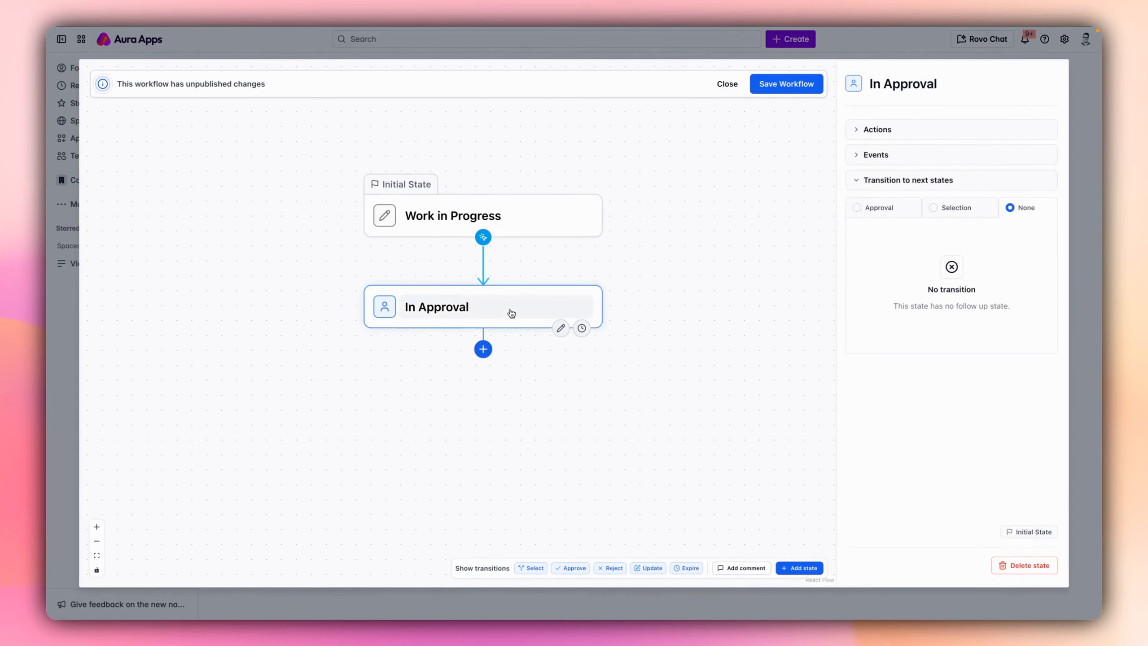
pyautogui.click(483, 349)
pyautogui.click(536, 351)
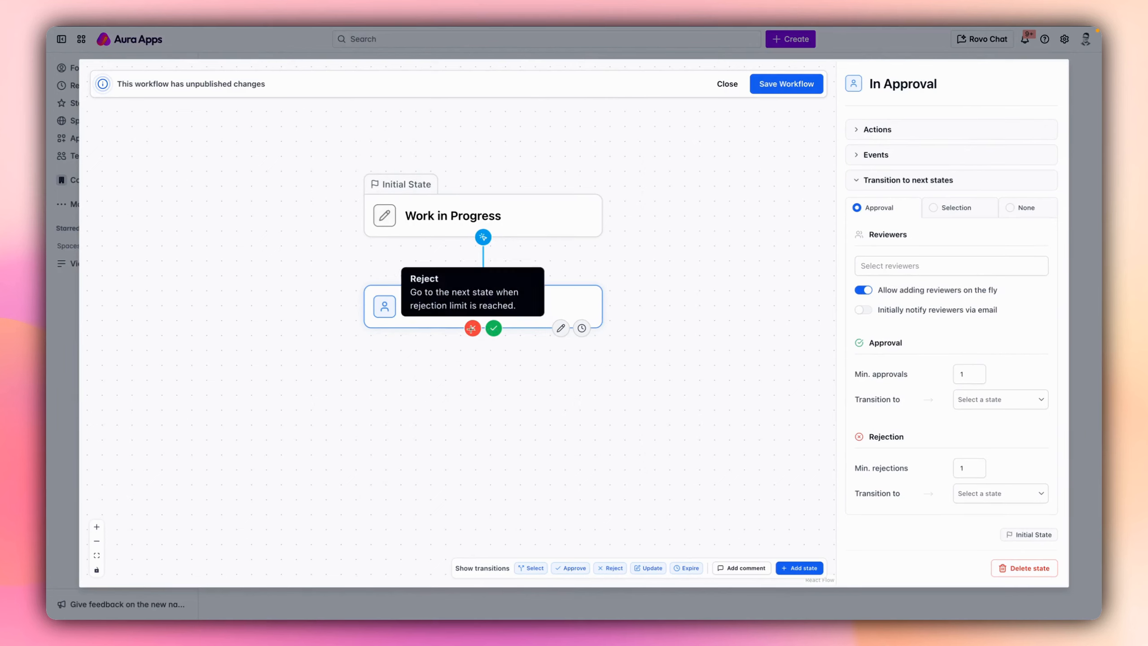
pyautogui.moveTo(494, 328); pyautogui.dragTo(700, 415)
pyautogui.moveTo(473, 328); pyautogui.dragTo(306, 415)
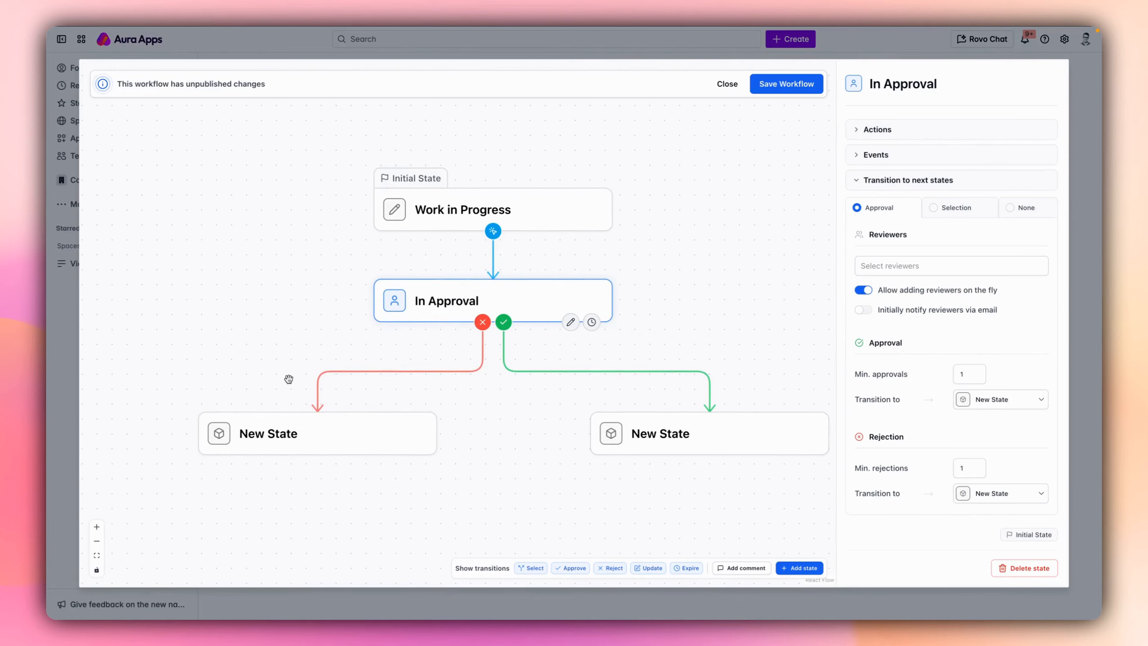
# Rename the reject outcome's state to "Rejected" and give it a red X icon.
pyautogui.doubleClick(271, 436)
pyautogui.write('Rejected')
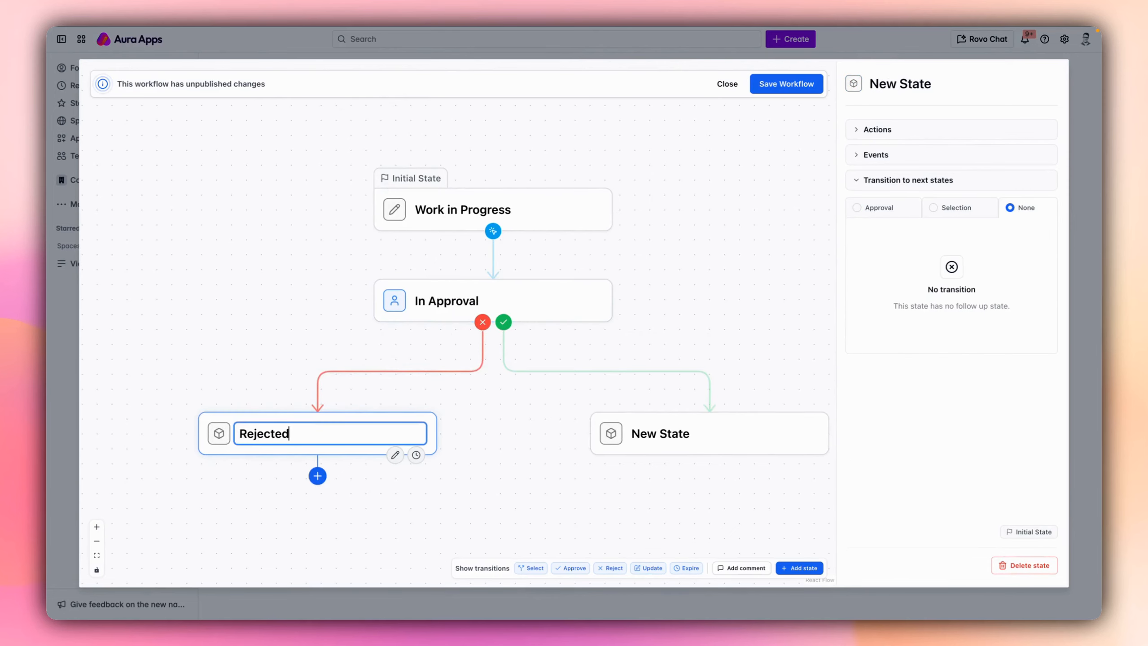
pyautogui.click(219, 434)
pyautogui.click(164, 262)
pyautogui.click(166, 361)
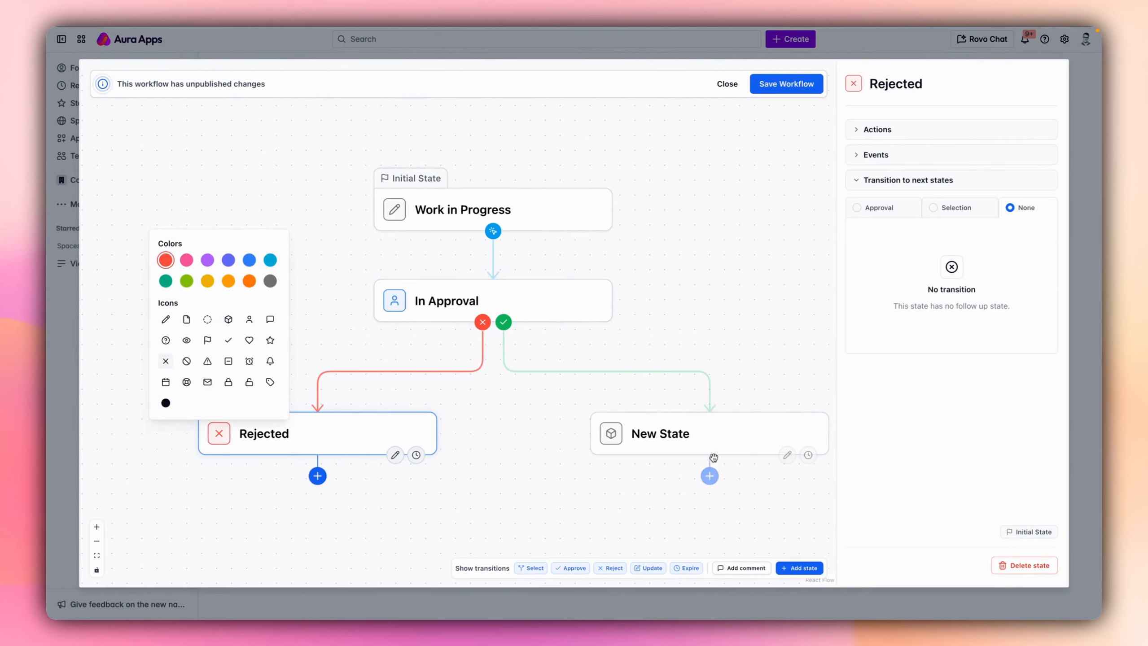
# Rename the approve outcome's state to "Approved" and give it a lime-green check-mark icon.
pyautogui.doubleClick(661, 434)
pyautogui.write('Approved')
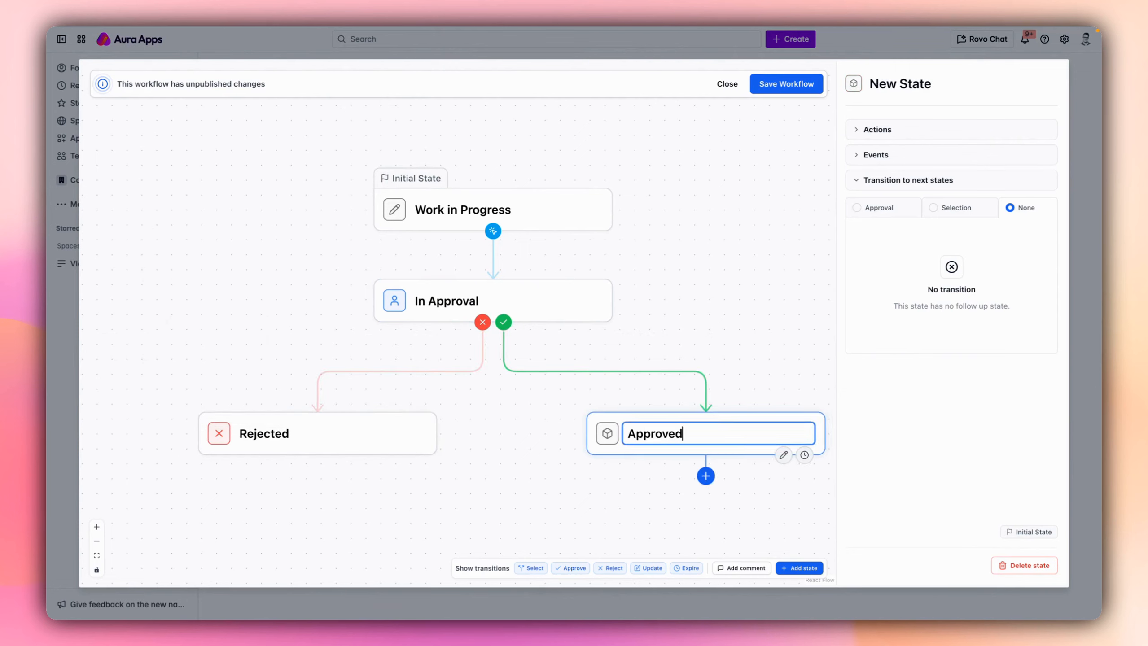
pyautogui.click(607, 434)
pyautogui.click(575, 281)
pyautogui.click(616, 341)
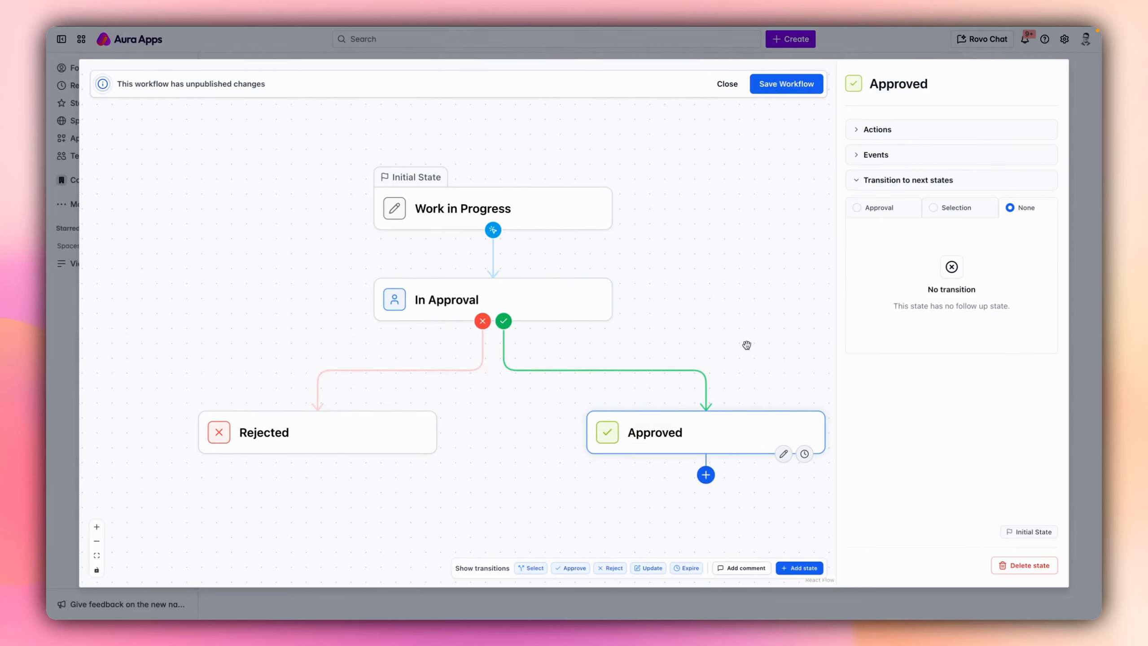
# Space out the diagram by moving Approved slightly lower and Work in Progress further above In Approval.
pyautogui.moveTo(736, 446); pyautogui.dragTo(738, 455)
pyautogui.click(755, 356)
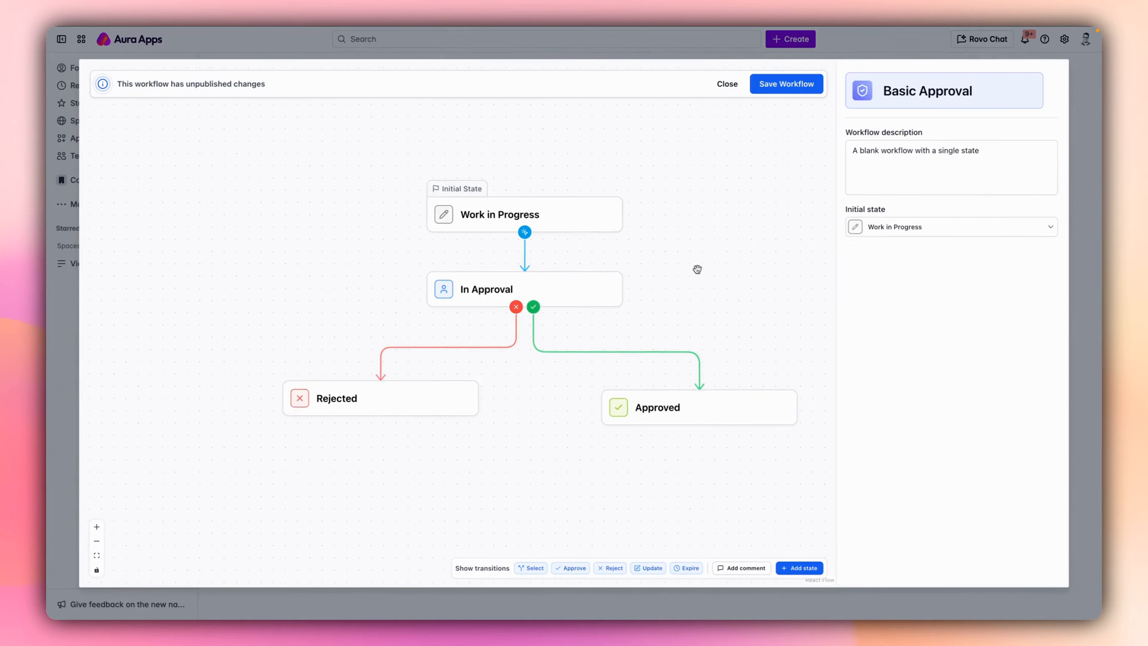
pyautogui.moveTo(547, 217); pyautogui.dragTo(548, 190)
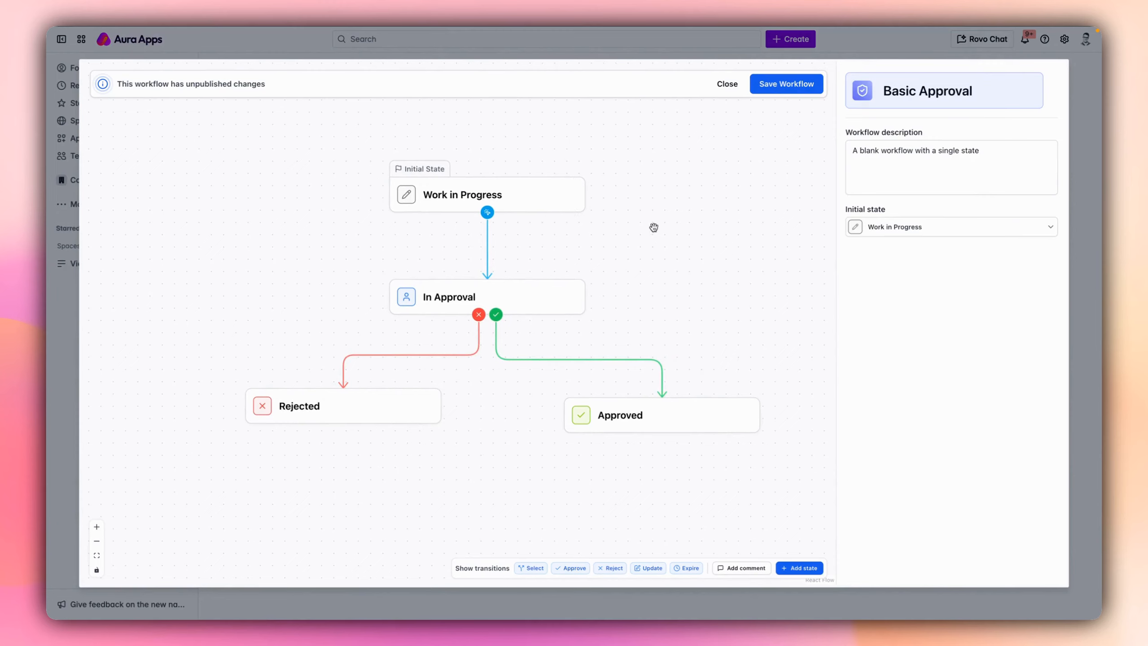
# Add an Add Restriction action to Work in Progress, save it, and move the state higher above In Approval.
pyautogui.click(429, 206)
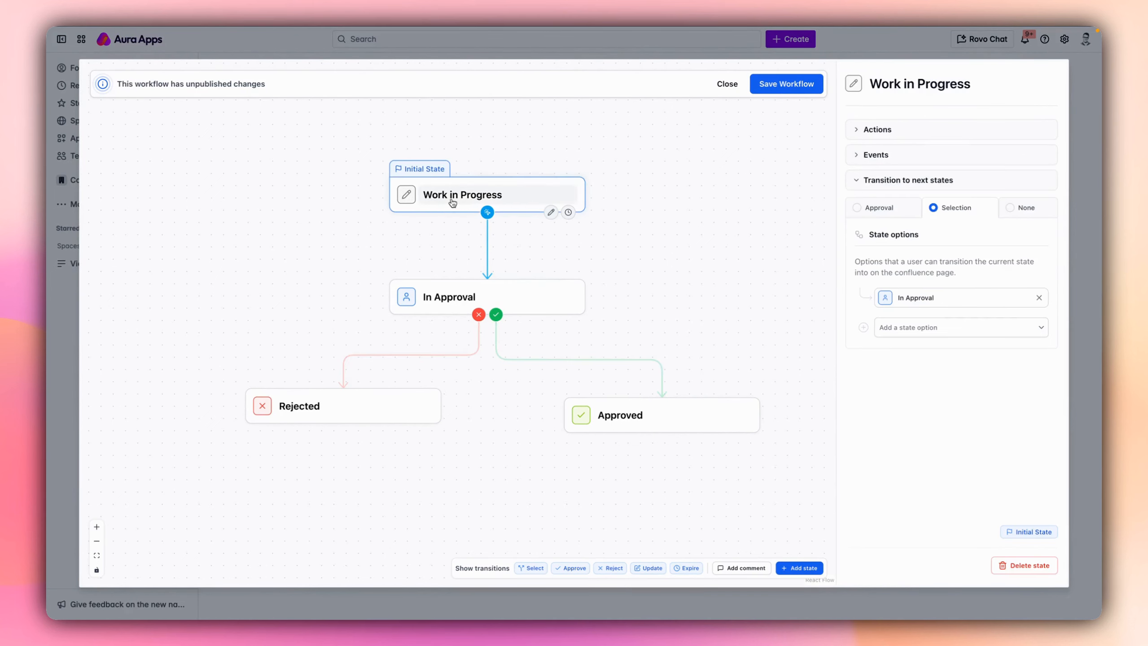
pyautogui.click(872, 129)
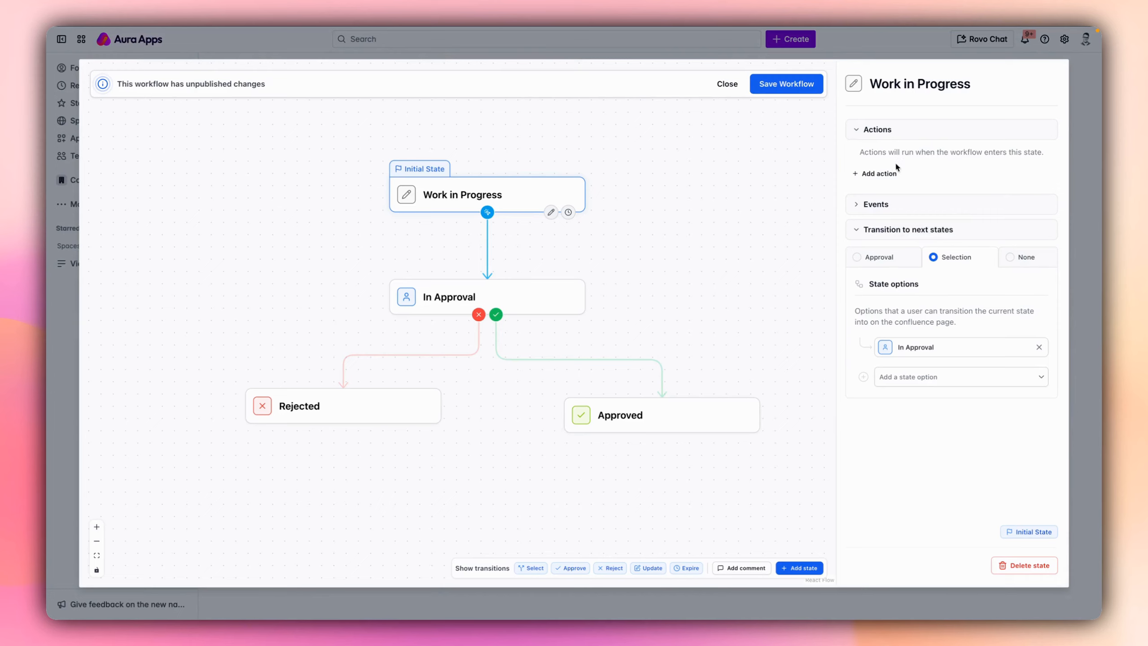
pyautogui.click(868, 173)
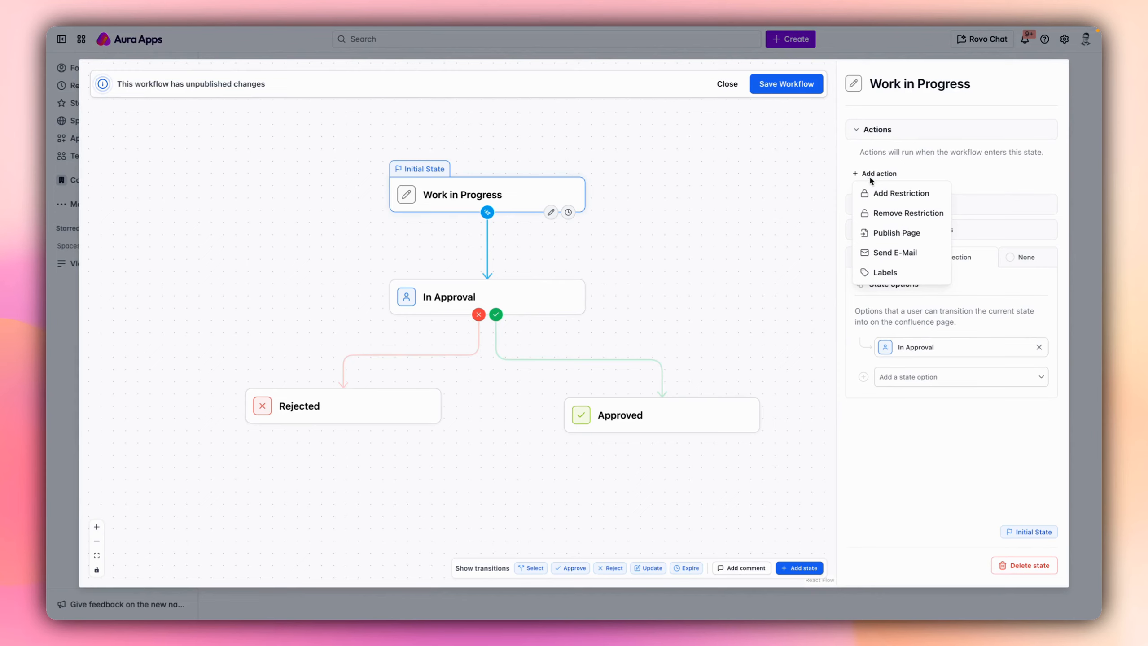
pyautogui.click(893, 196)
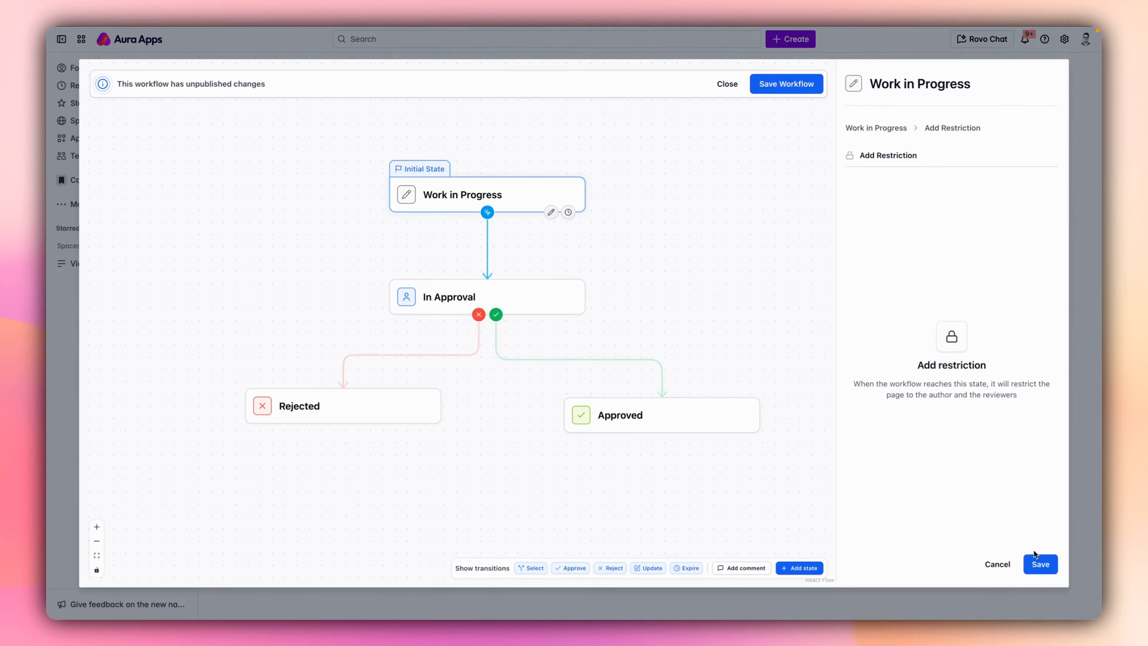
pyautogui.click(1041, 565)
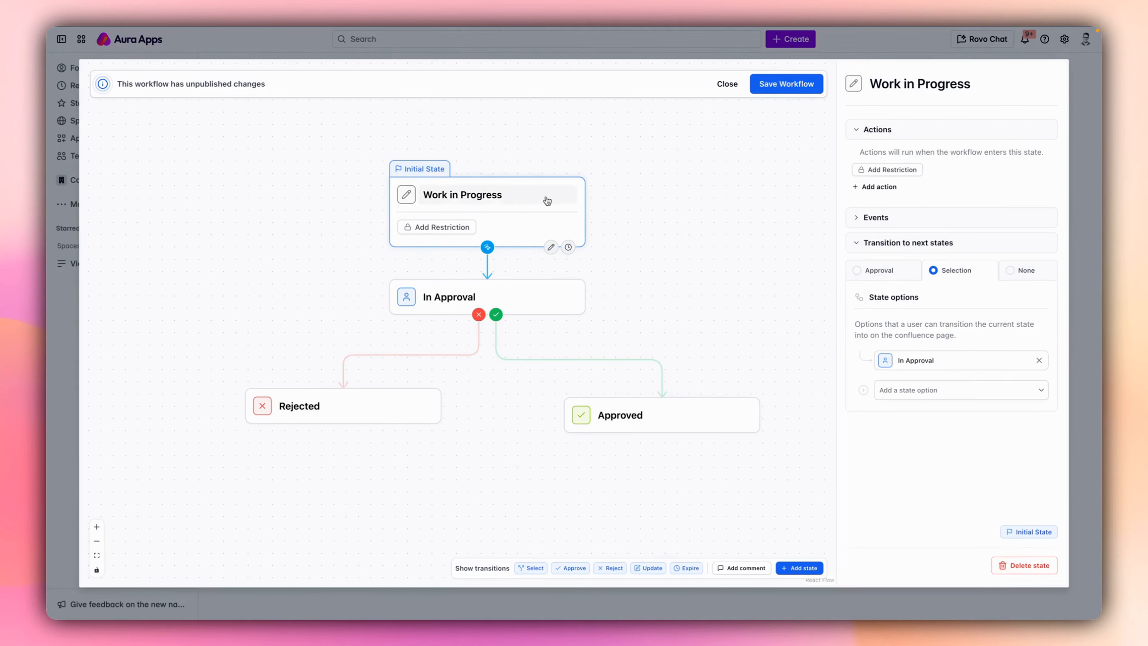
pyautogui.moveTo(547, 197); pyautogui.dragTo(548, 179)
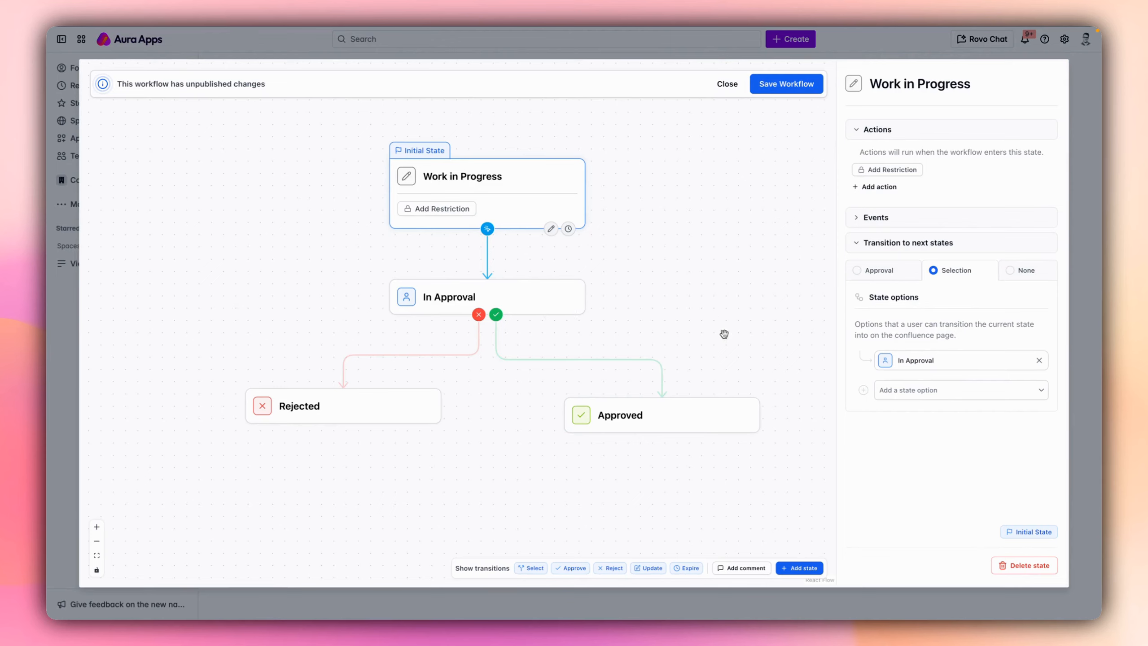
pyautogui.click(735, 360)
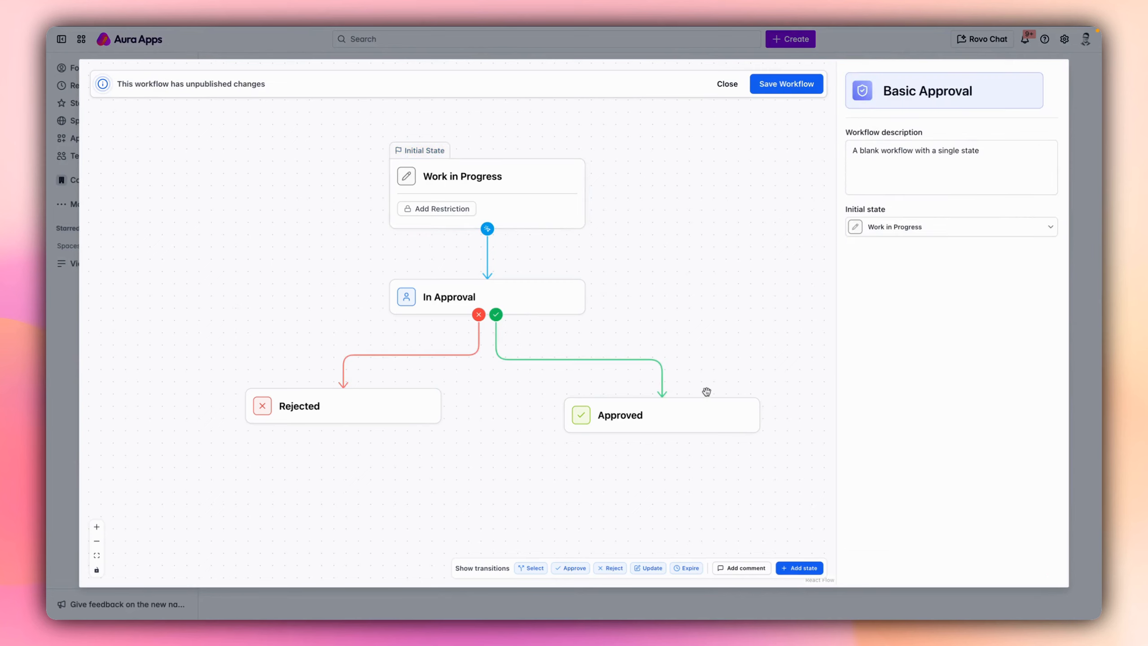
# Add a Remove Restriction action to the Approved state and save it.
pyautogui.click(704, 408)
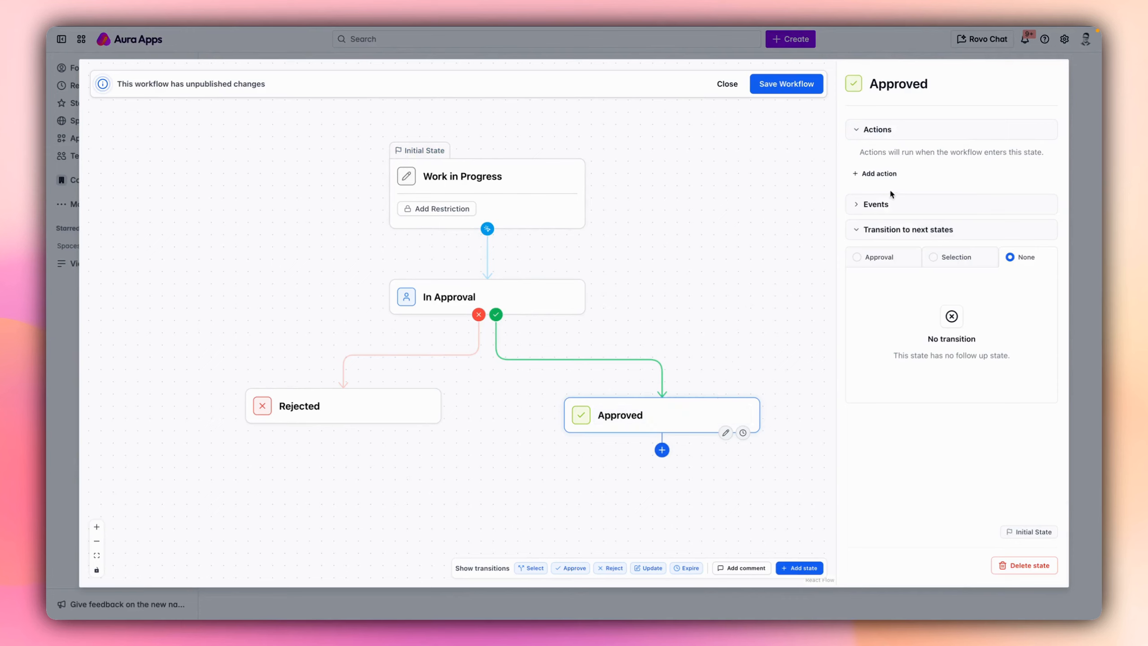
pyautogui.click(879, 174)
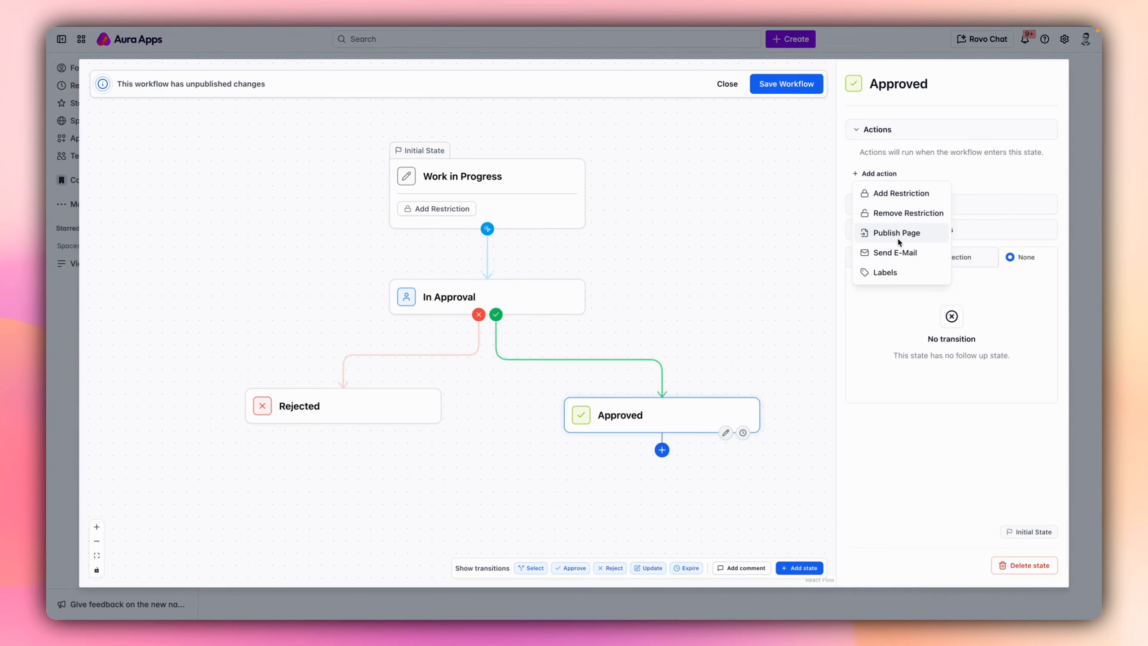
pyautogui.click(902, 214)
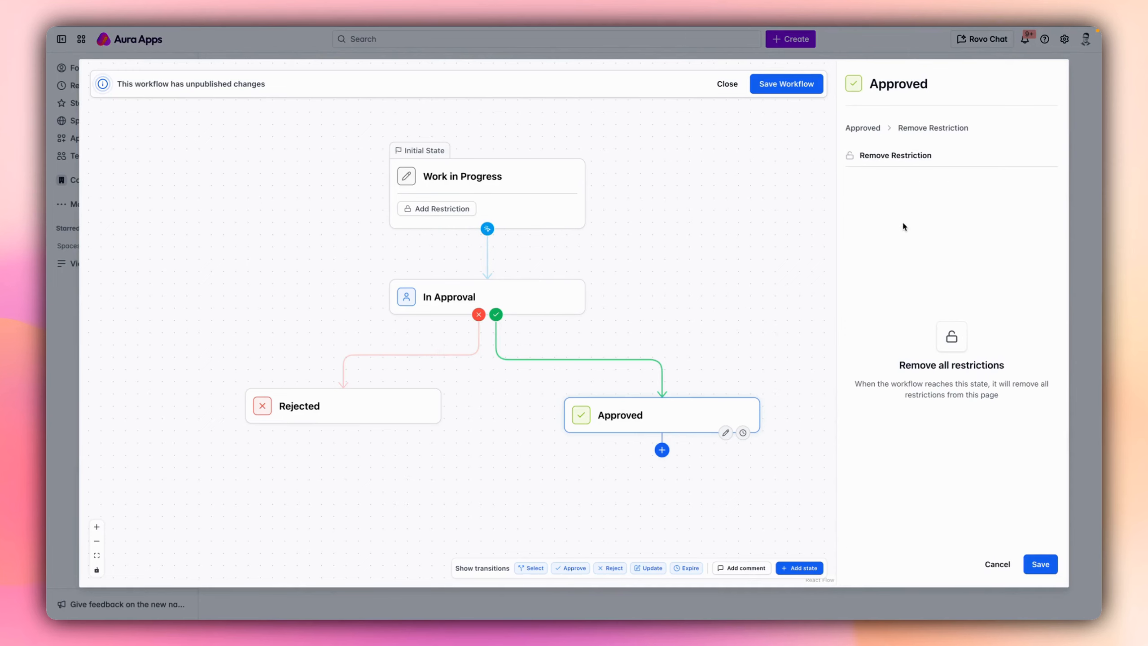
pyautogui.click(1041, 565)
pyautogui.click(697, 316)
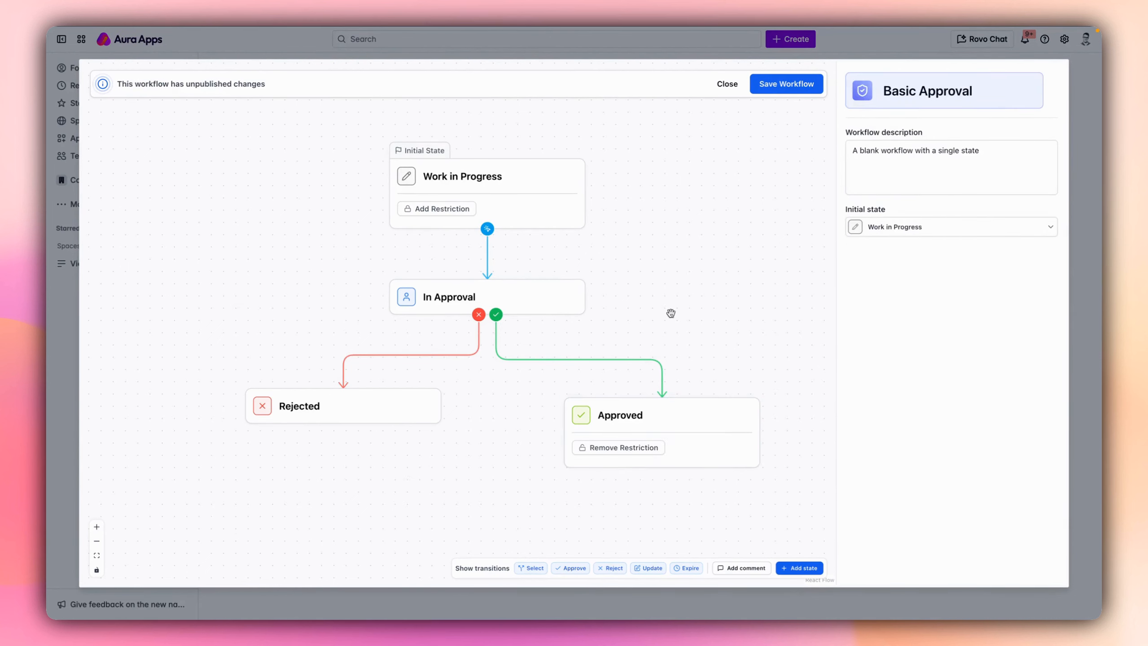
# Assign the Managers group as reviewers of the In Approval state.
pyautogui.click(563, 298)
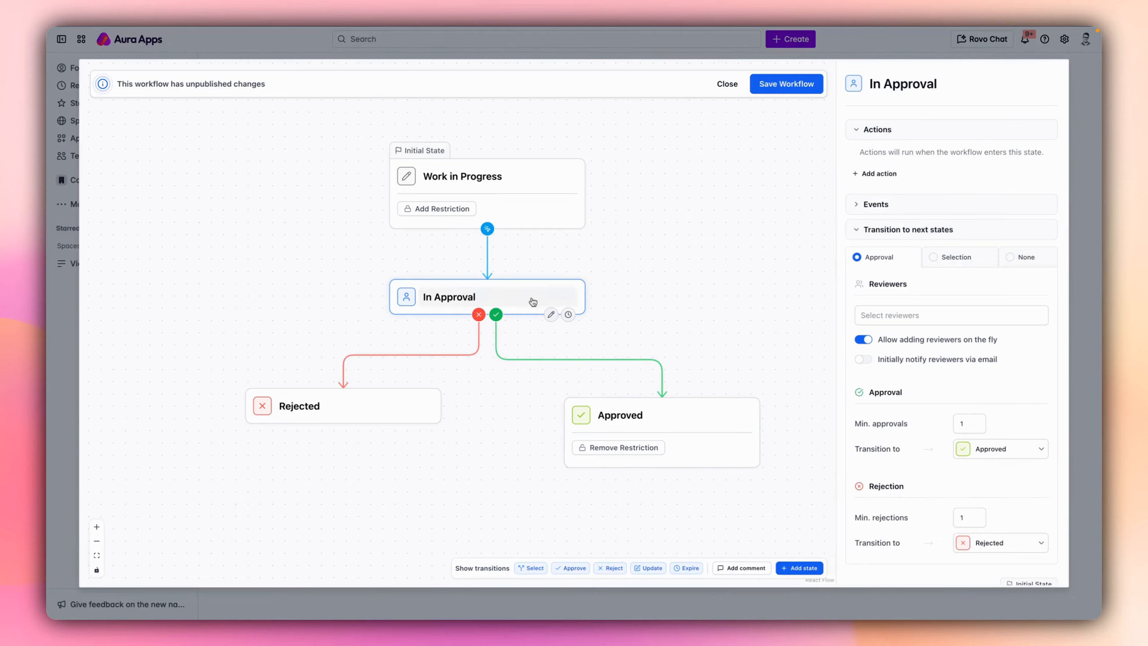
pyautogui.click(883, 316)
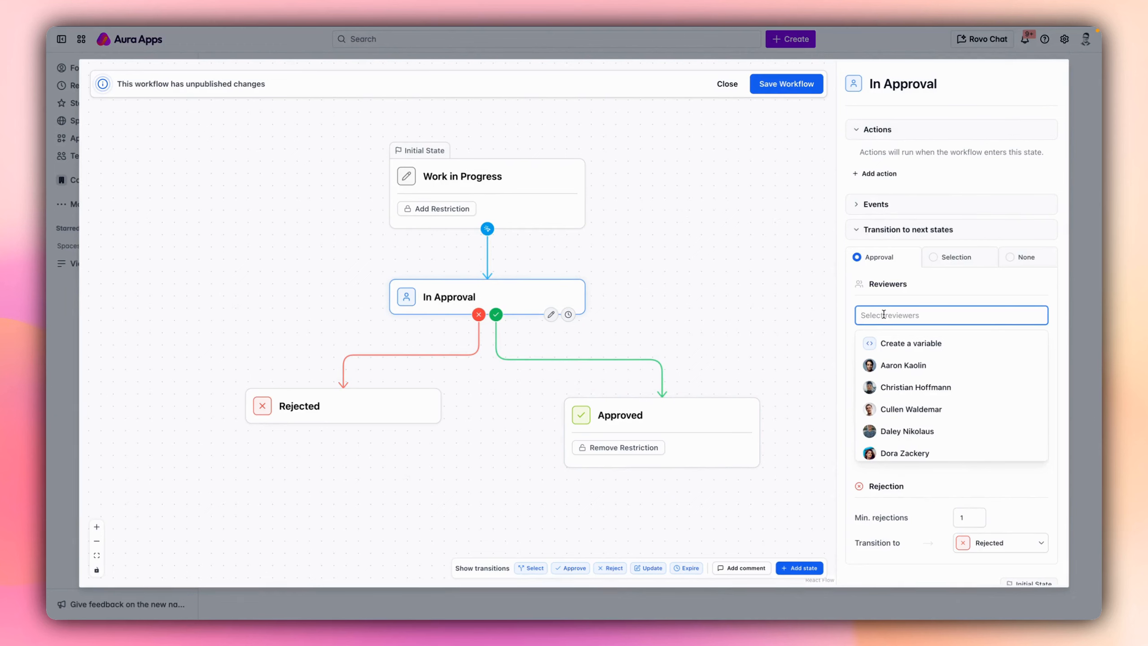
pyautogui.write('manager')
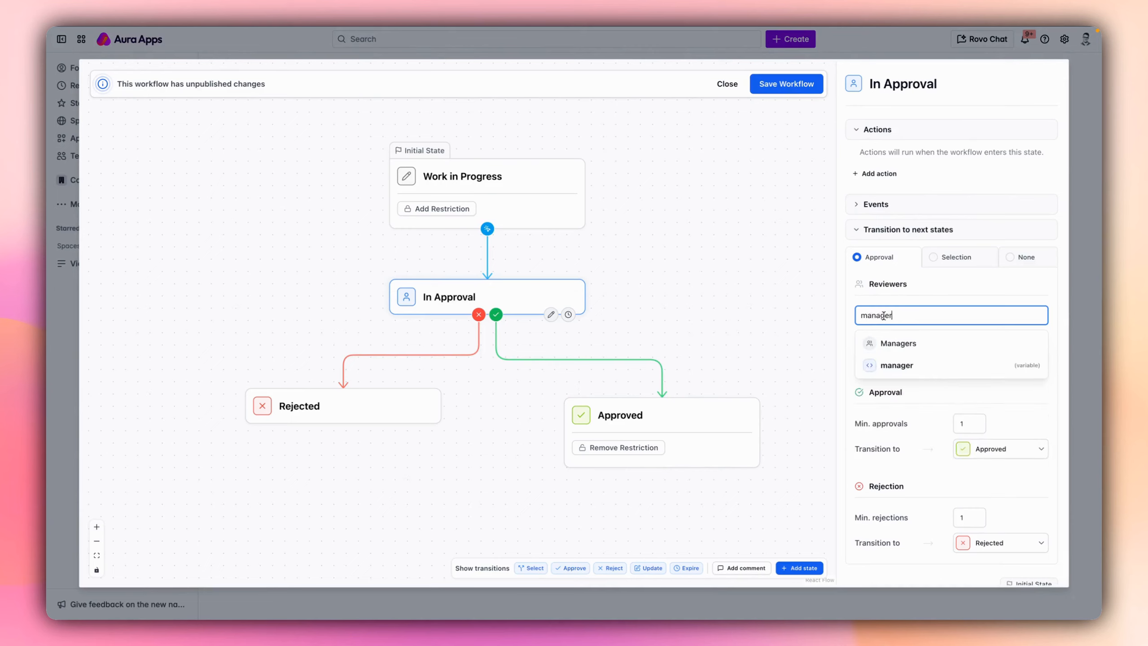
pyautogui.click(896, 341)
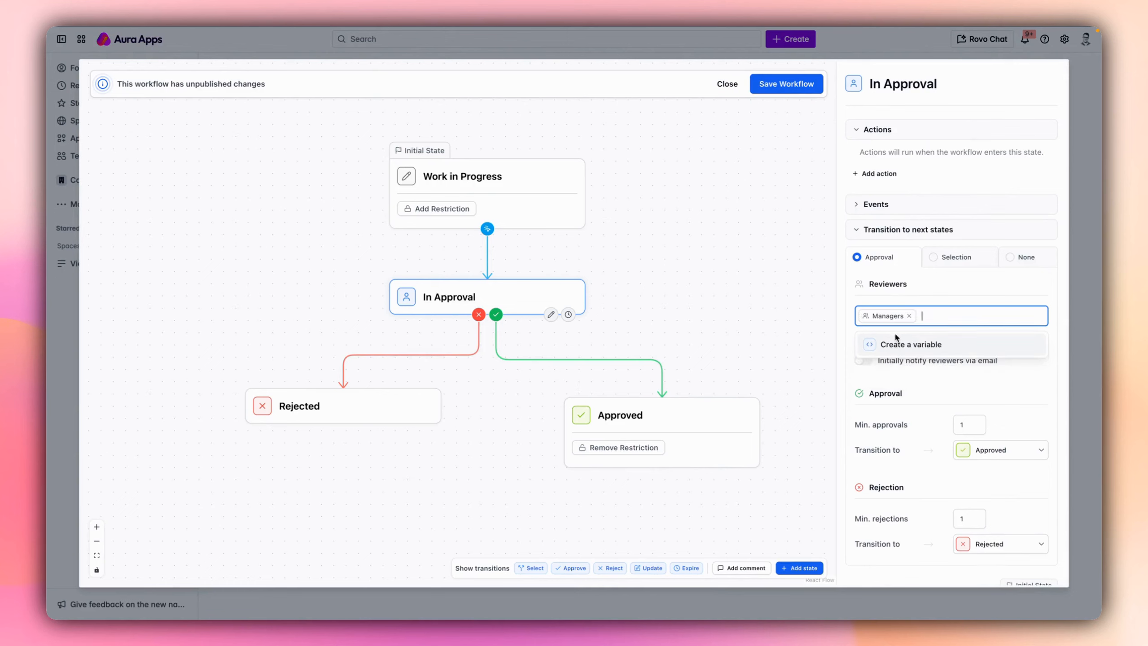
pyautogui.click(931, 284)
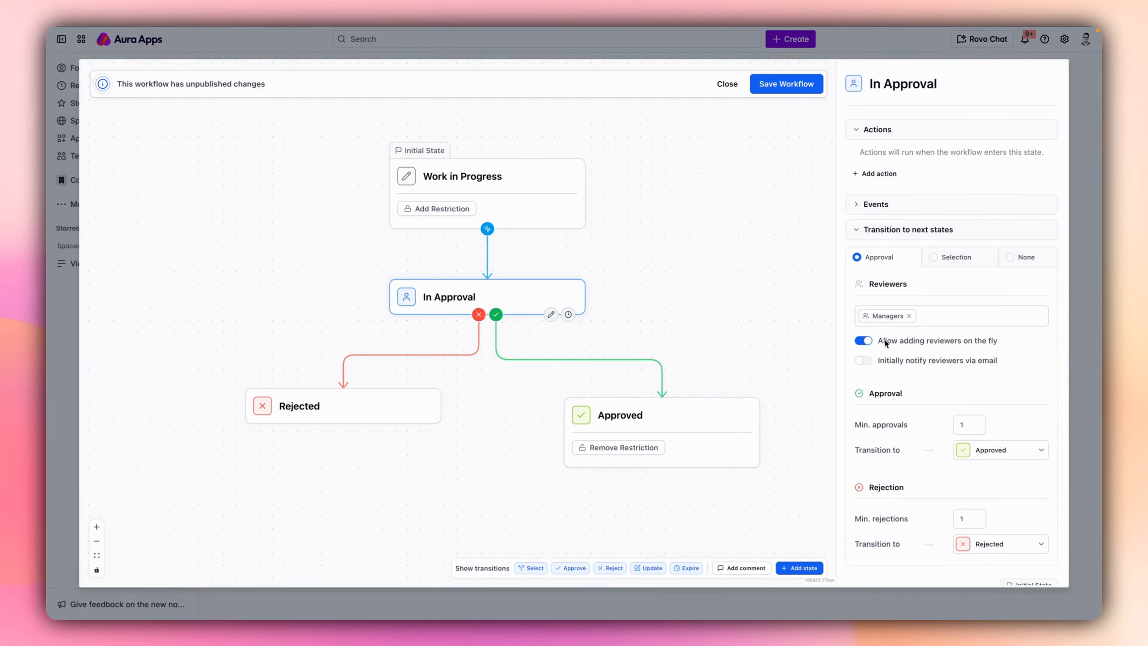
# Disallow adding reviewers on the fly for In Approval and turn on the initial email notification to reviewers.
pyautogui.click(946, 343)
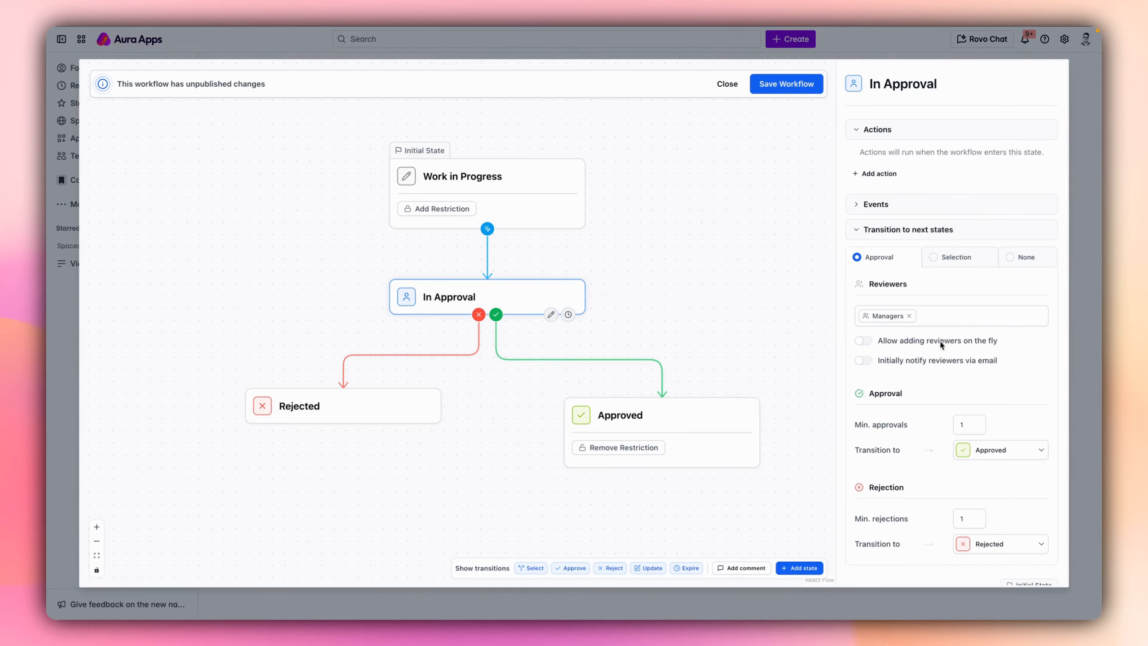
pyautogui.click(892, 364)
# Set the minimum number of approvals for the In Approval state to 2.
pyautogui.scroll(-1, 921, 406)
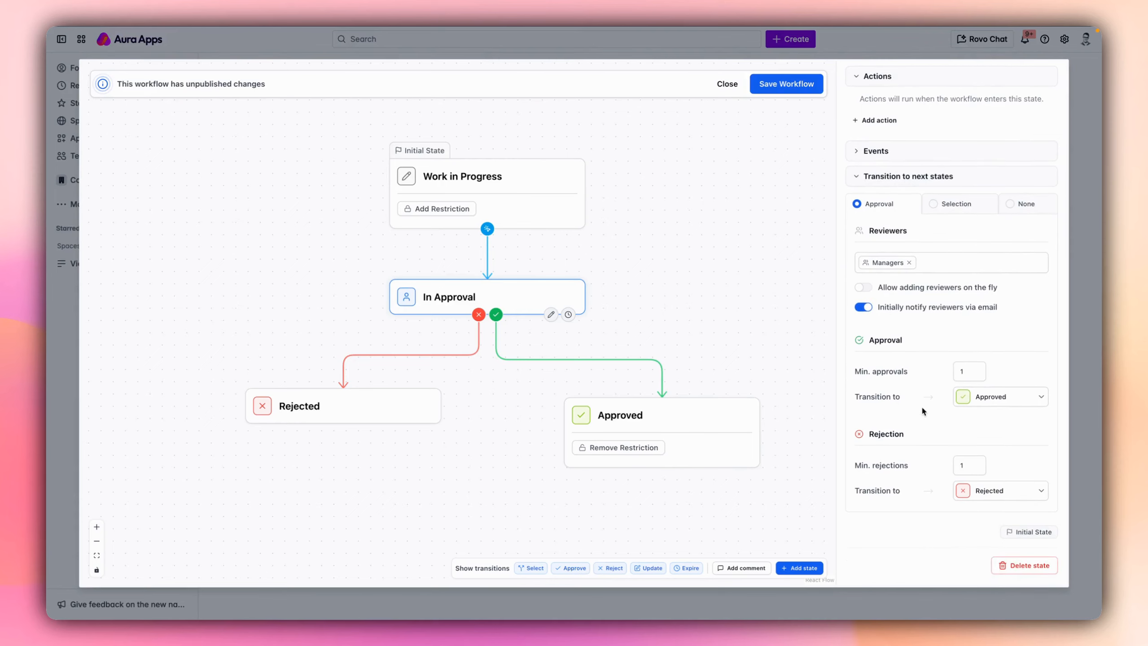
pyautogui.click(972, 372)
pyautogui.press('BackSpace')
pyautogui.write('2')
pyautogui.click(933, 415)
pyautogui.moveTo(973, 465); pyautogui.dragTo(948, 468)
pyautogui.click(904, 445)
pyautogui.scroll(2, 963, 382)
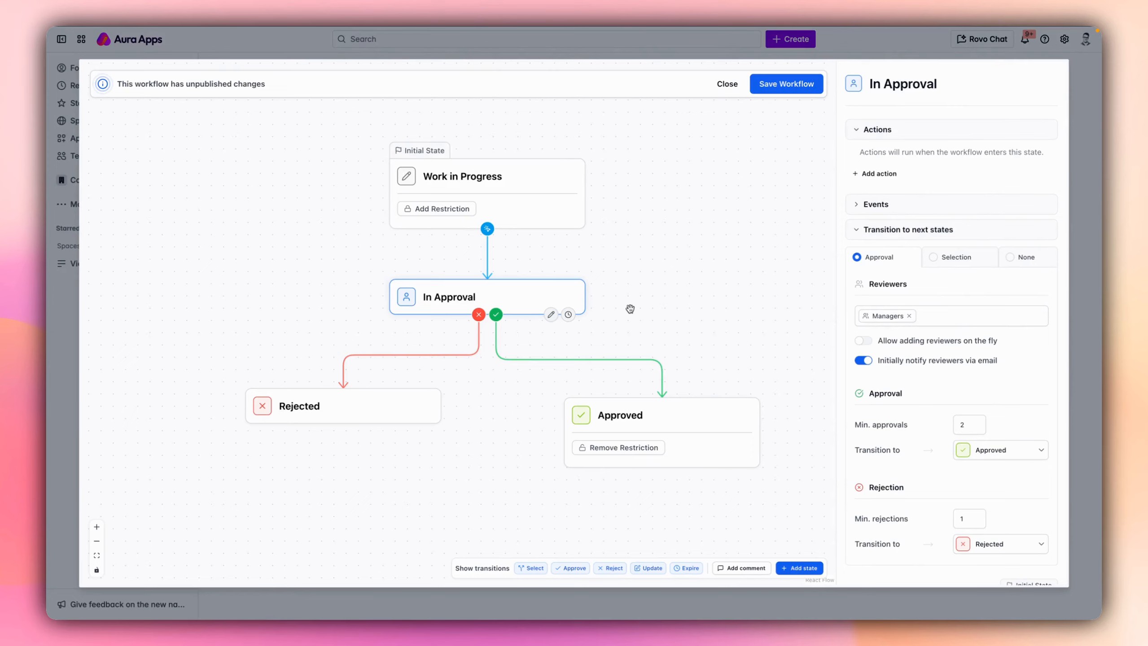
pyautogui.moveTo(524, 187)
pyautogui.click(615, 301)
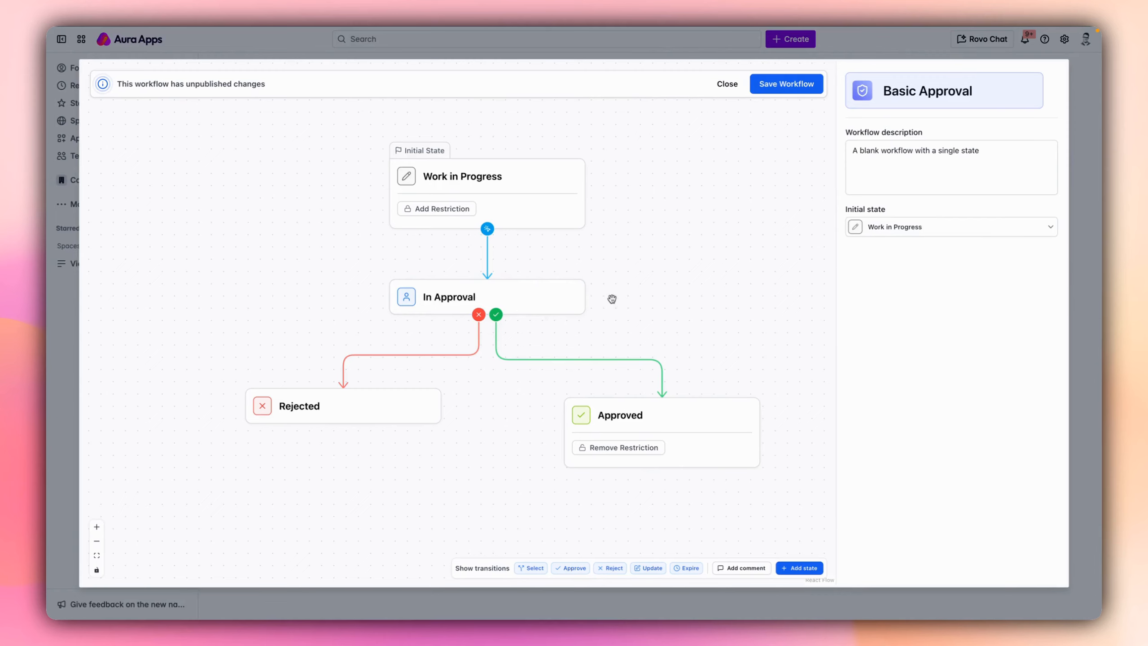
# Enable the page edit event on In Approval and make it transition to Work in Progress.
pyautogui.moveTo(569, 295)
pyautogui.click(571, 299)
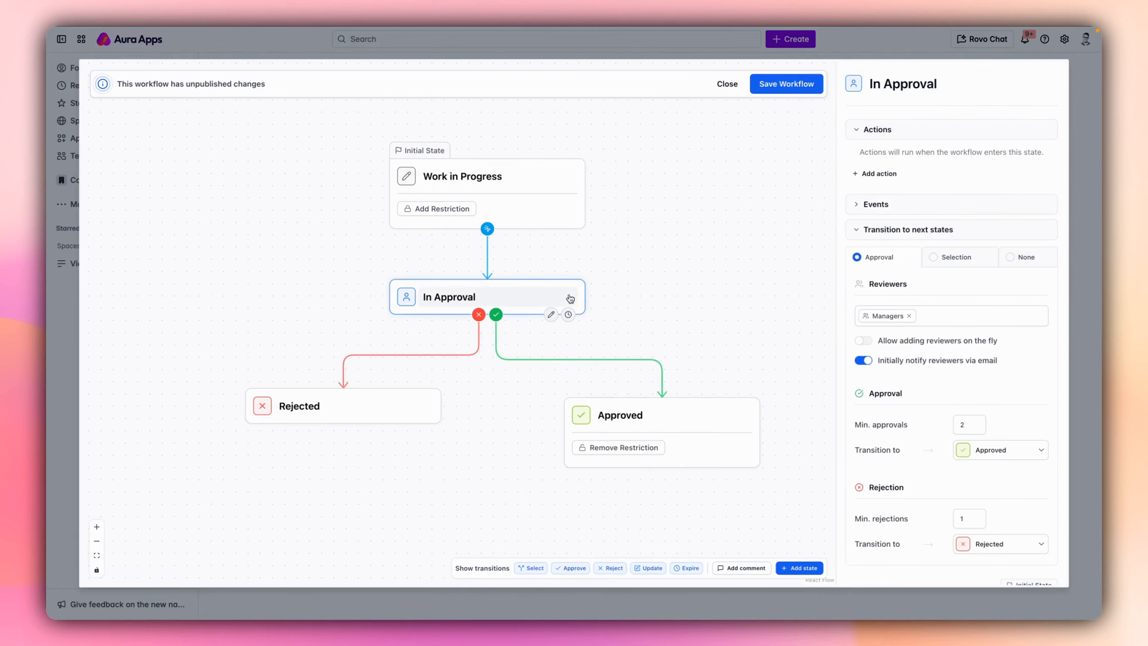
pyautogui.click(899, 209)
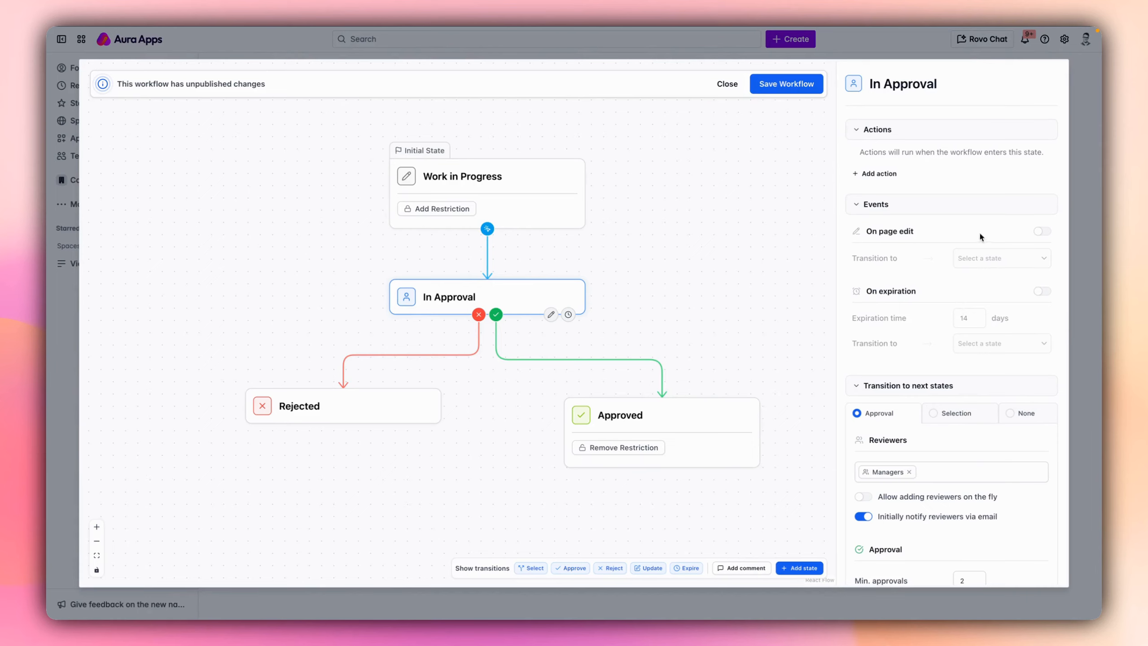
pyautogui.click(1043, 232)
pyautogui.click(992, 260)
pyautogui.click(997, 308)
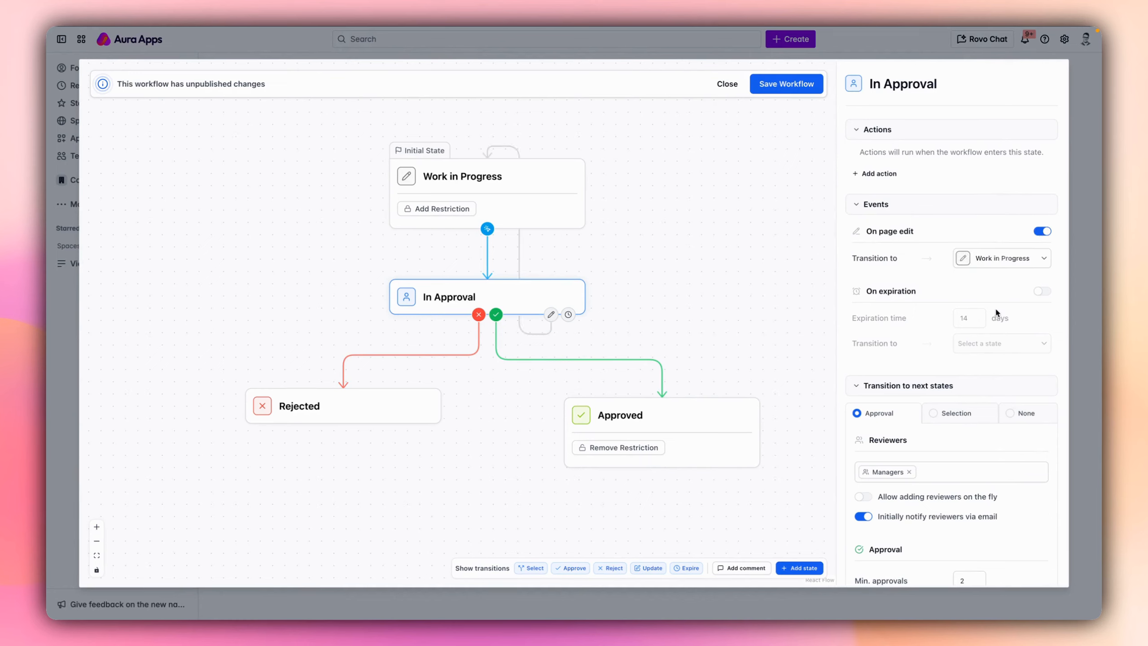
# Connect the page-updated events of both Approved and Rejected to the Work in Progress state.
pyautogui.moveTo(750, 302); pyautogui.dragTo(735, 296)
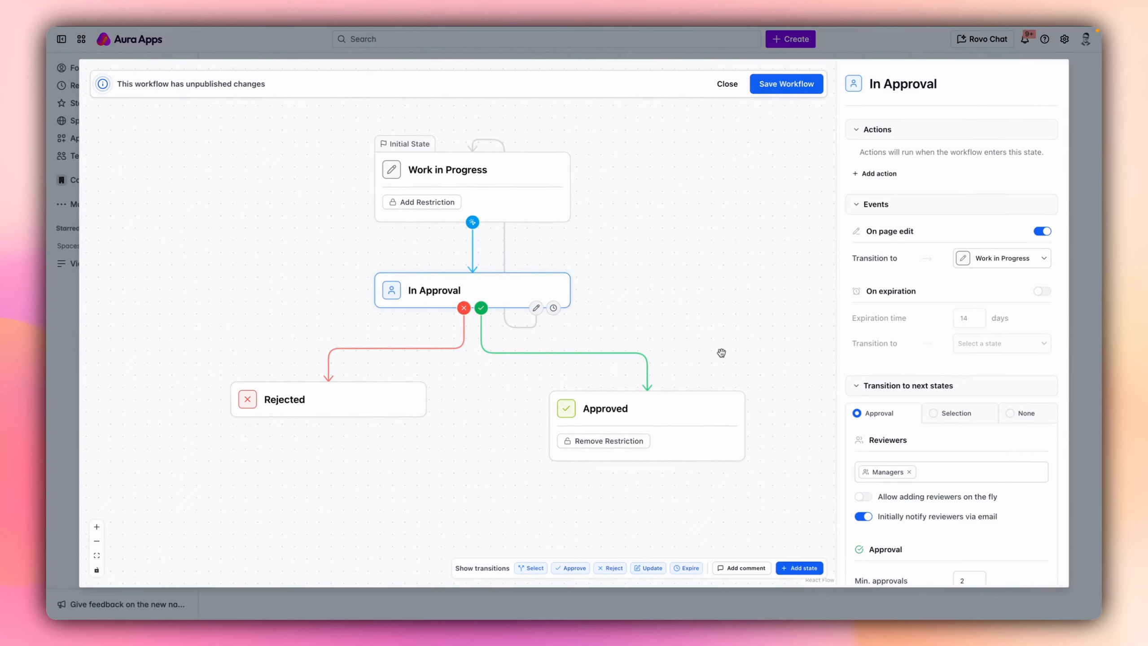
pyautogui.moveTo(705, 417)
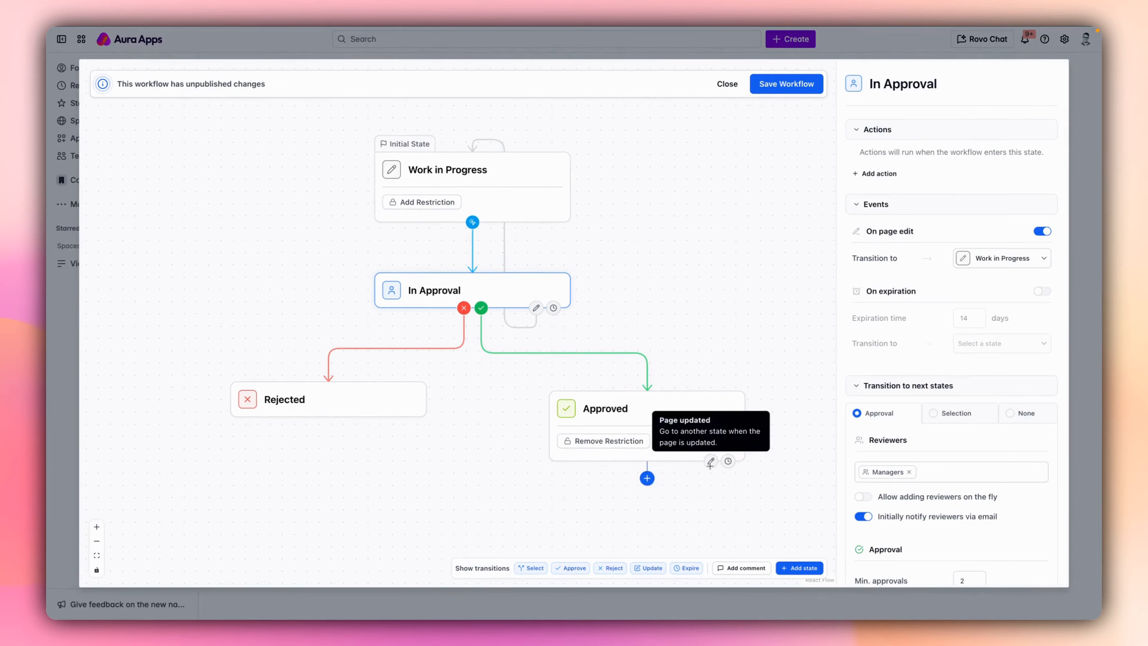
pyautogui.moveTo(711, 462)
pyautogui.mouseDown()
pyautogui.moveTo(799, 393)
pyautogui.moveTo(526, 152)
pyautogui.mouseUp()
pyautogui.moveTo(390, 415)
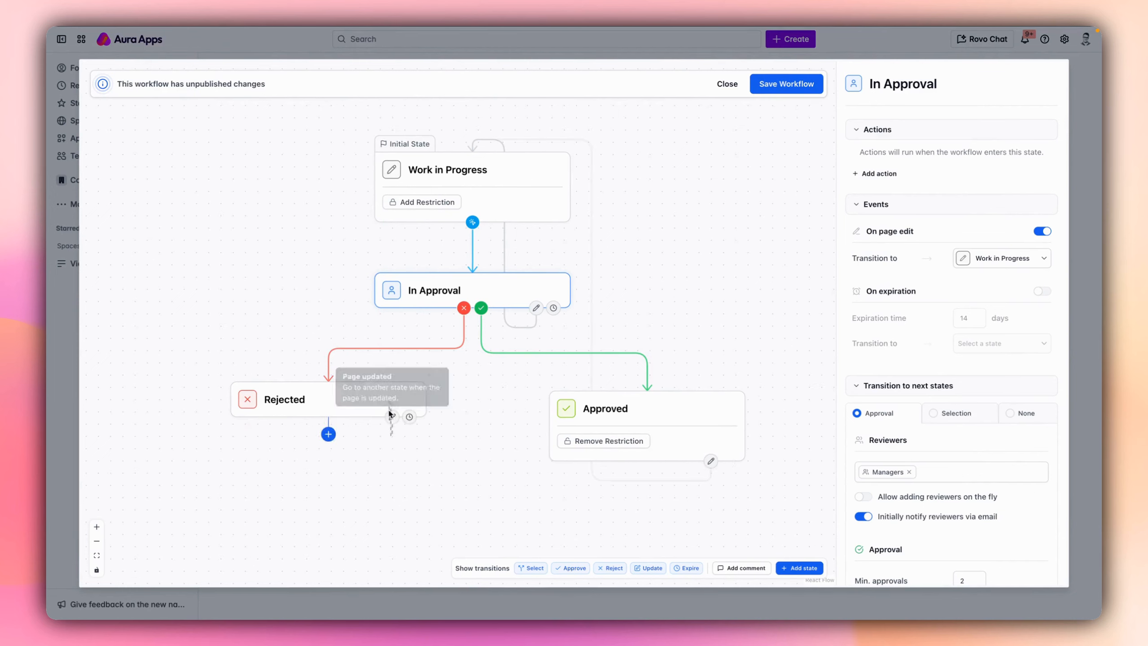
pyautogui.moveTo(392, 417); pyautogui.dragTo(444, 185)
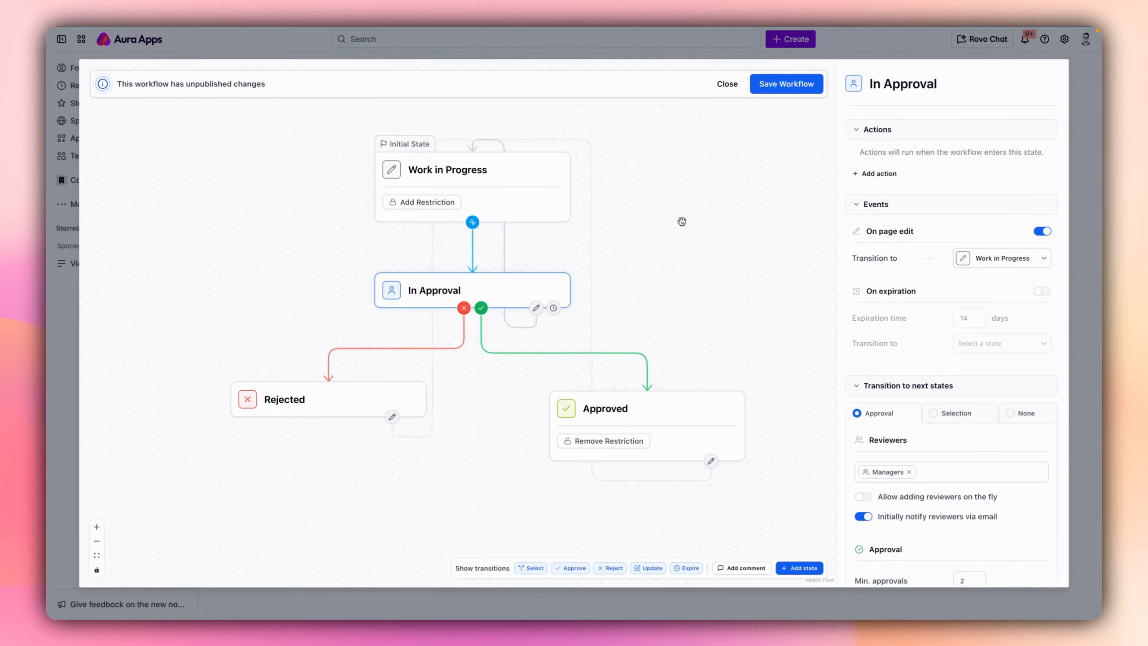
pyautogui.moveTo(682, 220); pyautogui.dragTo(679, 239)
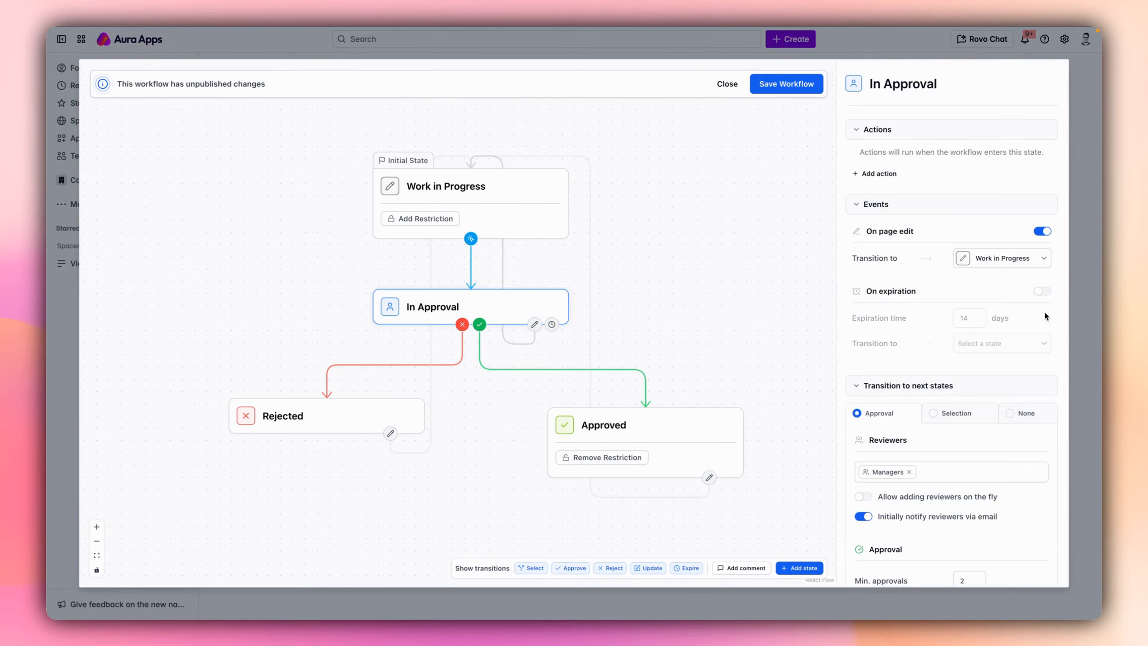
# Enable expiration on In Approval after 30 days with a transition to Work in Progress.
pyautogui.click(1042, 291)
pyautogui.press('Tab')
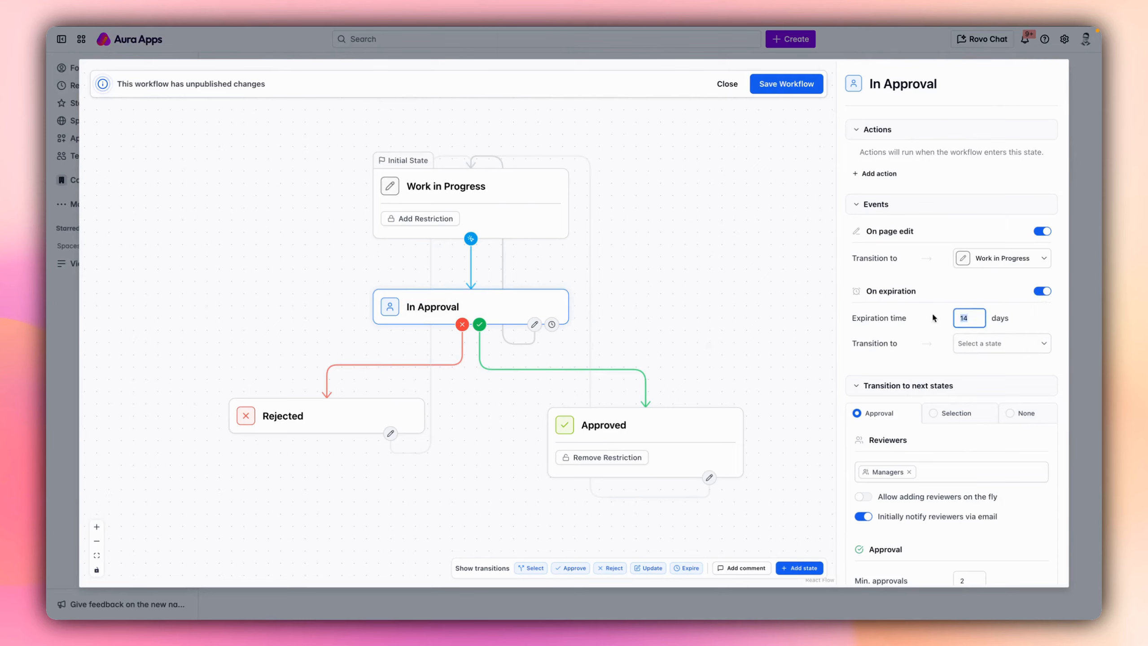
pyautogui.write('30')
pyautogui.click(1002, 344)
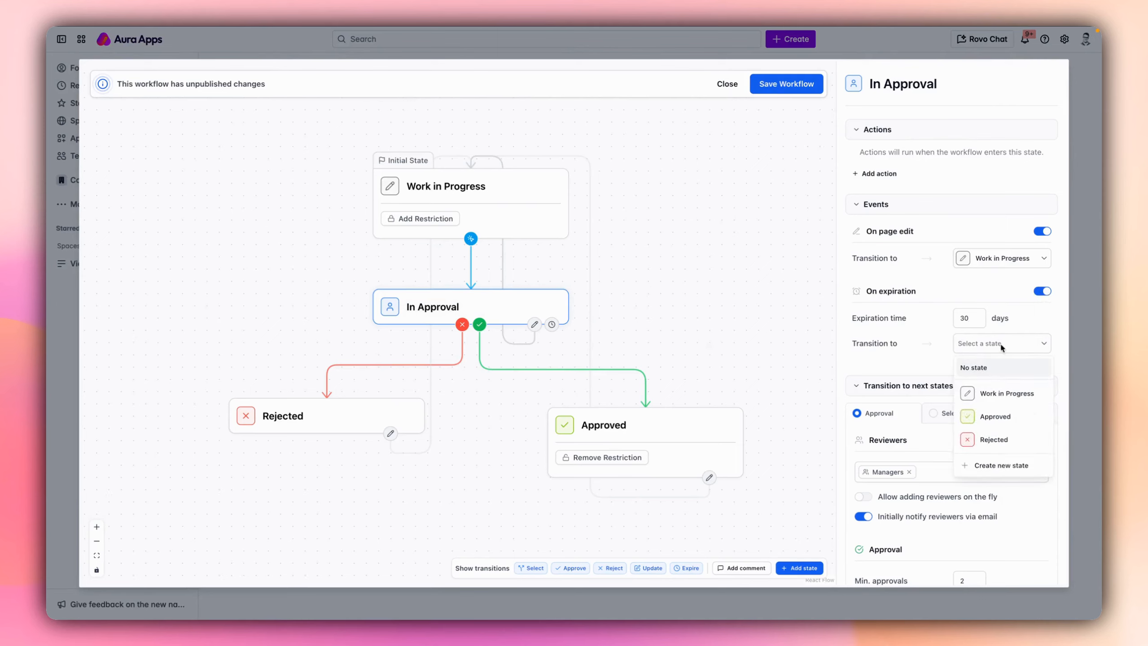
pyautogui.click(1006, 394)
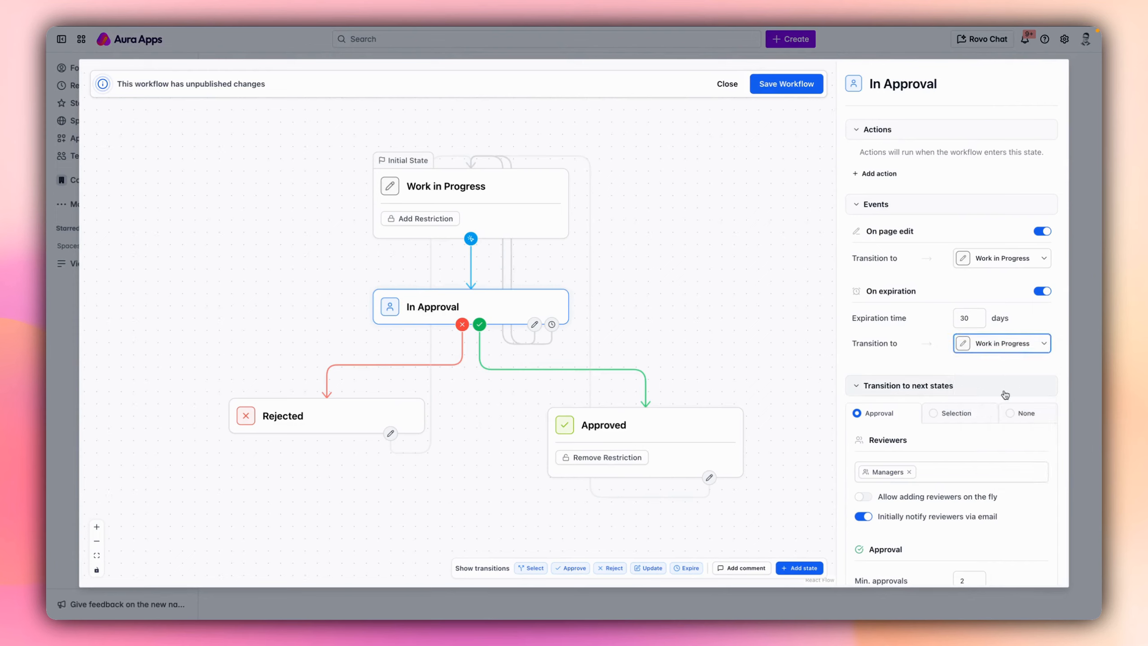
# Deselect the In Approval state and save the Basic Approval workflow.
pyautogui.moveTo(686, 331); pyautogui.dragTo(681, 334)
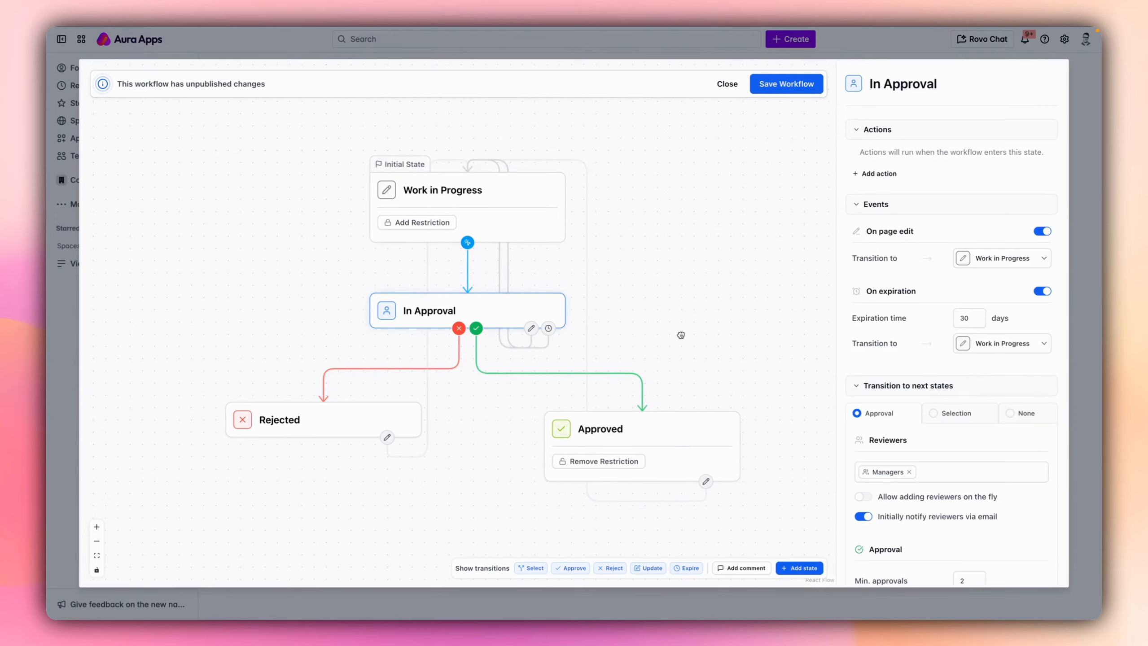
pyautogui.click(681, 334)
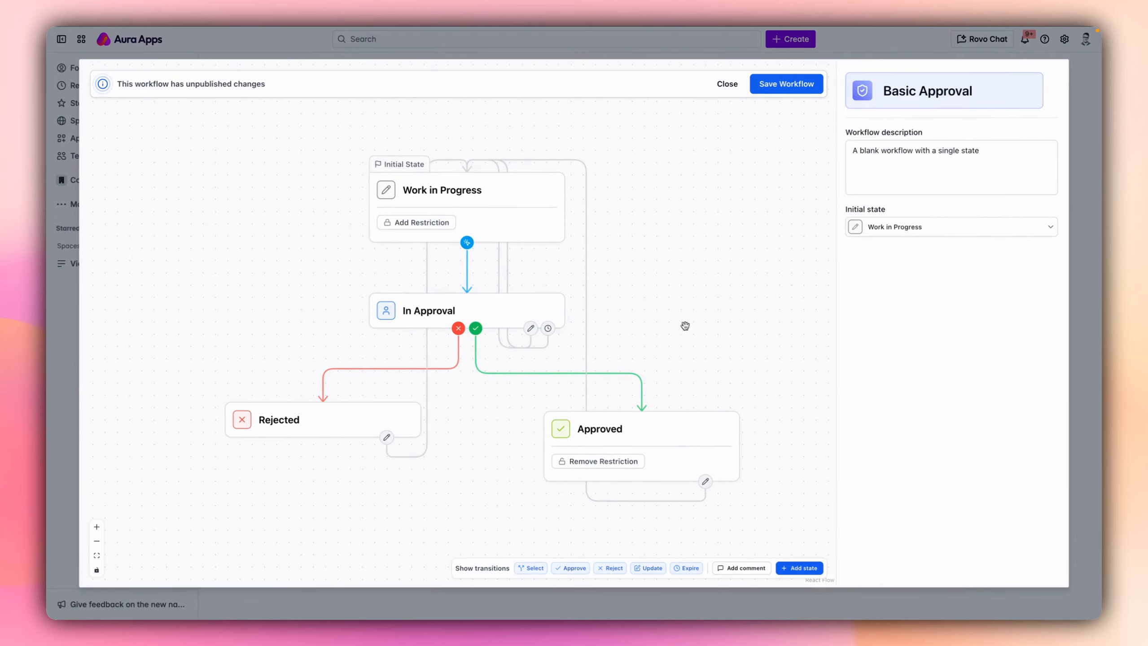
pyautogui.click(769, 86)
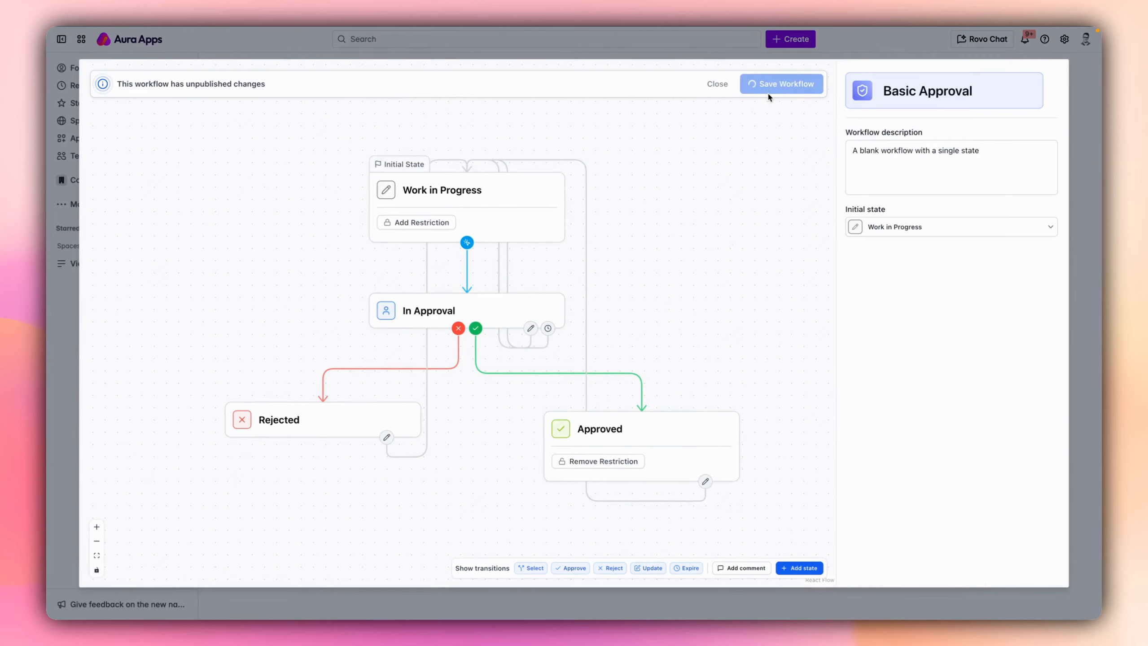